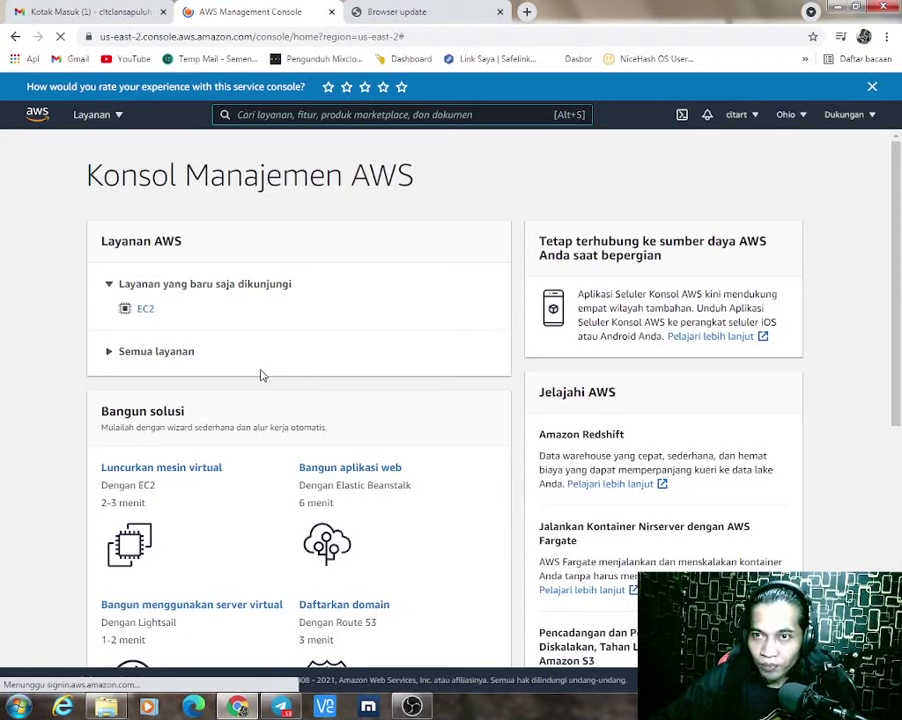
# Start launching a virtual machine with EC2 and limit the machine images to free tier only.
pyautogui.scroll(-1, 245, 450)
pyautogui.scroll(-1, 245, 450)
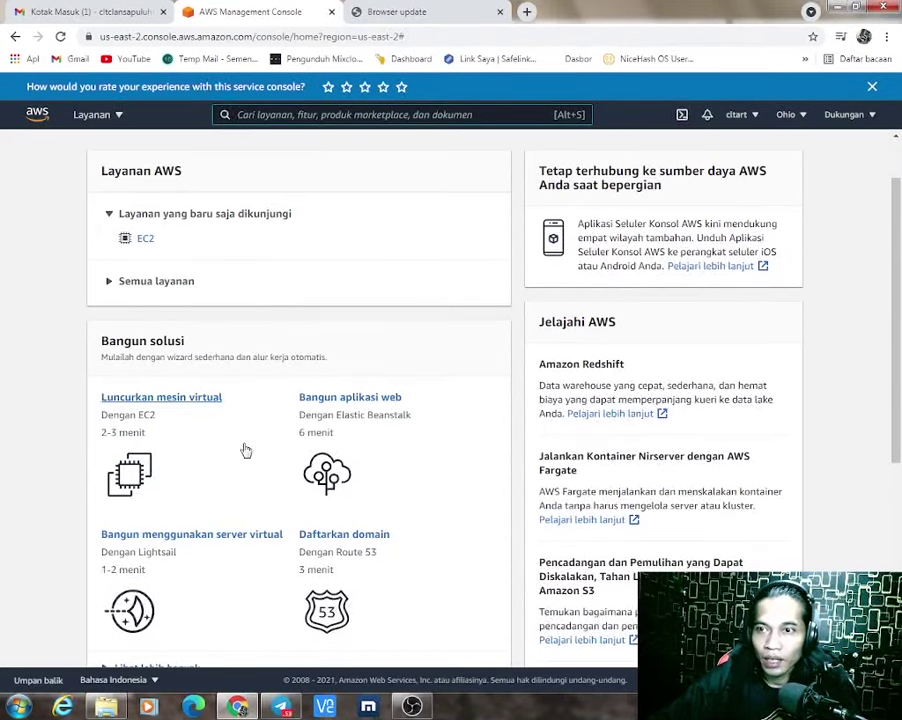
pyautogui.click(160, 398)
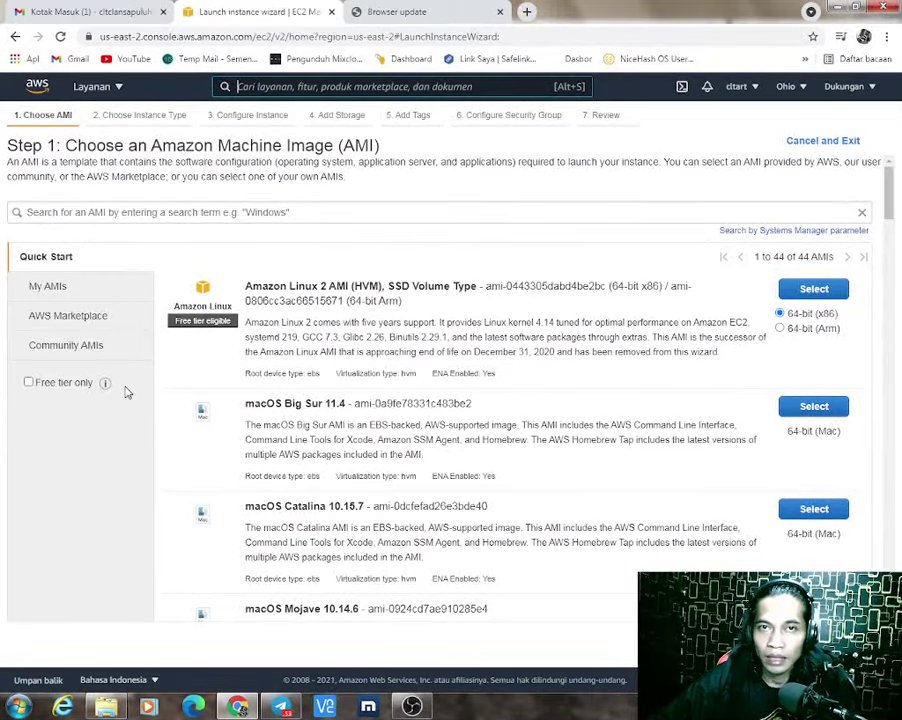
pyautogui.click(28, 383)
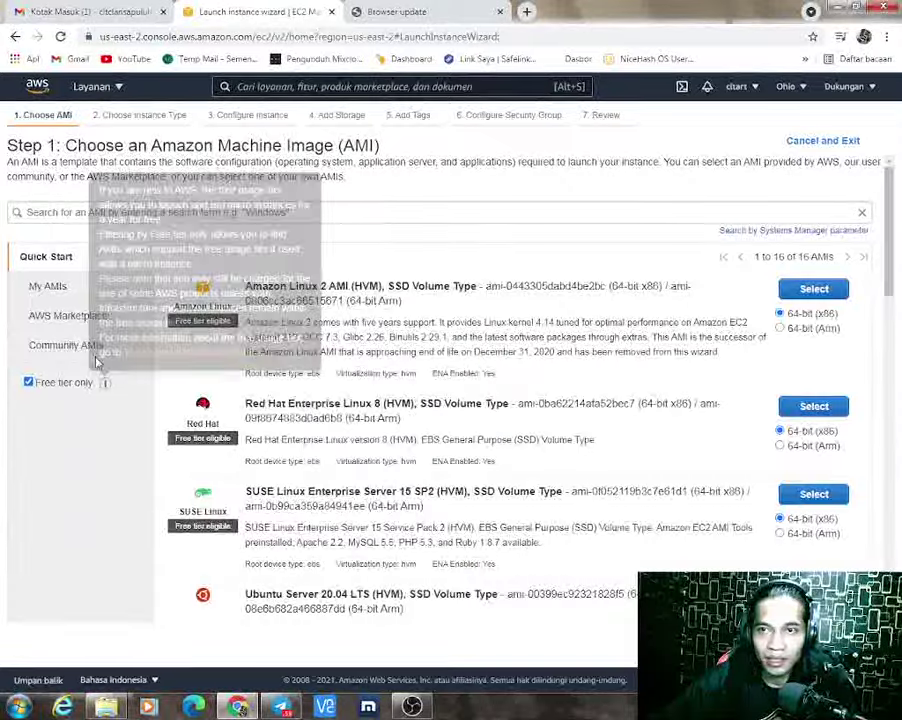
# Choose the Microsoft Windows Server 2019 Base with Containers machine image for the instance.
pyautogui.scroll(-3, 250, 390)
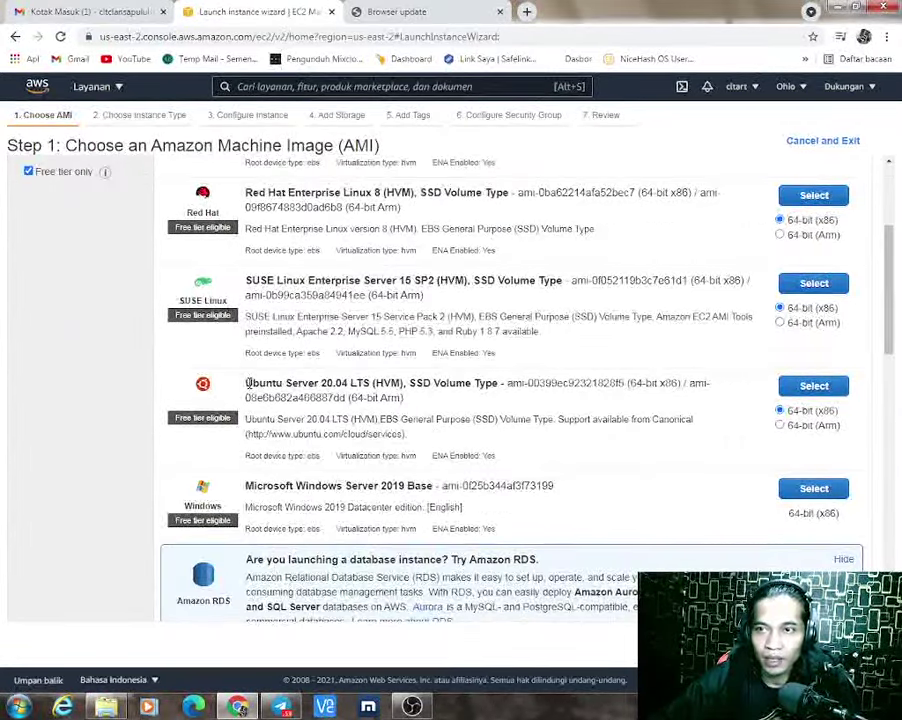
pyautogui.scroll(-5, 250, 388)
pyautogui.scroll(-8, 250, 380)
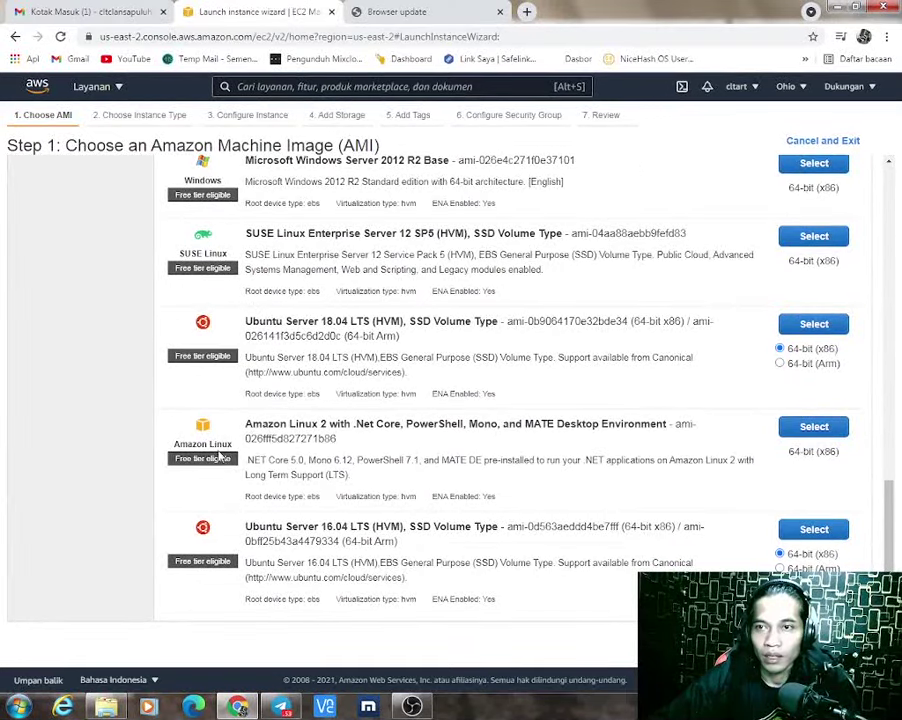
pyautogui.scroll(5, 240, 420)
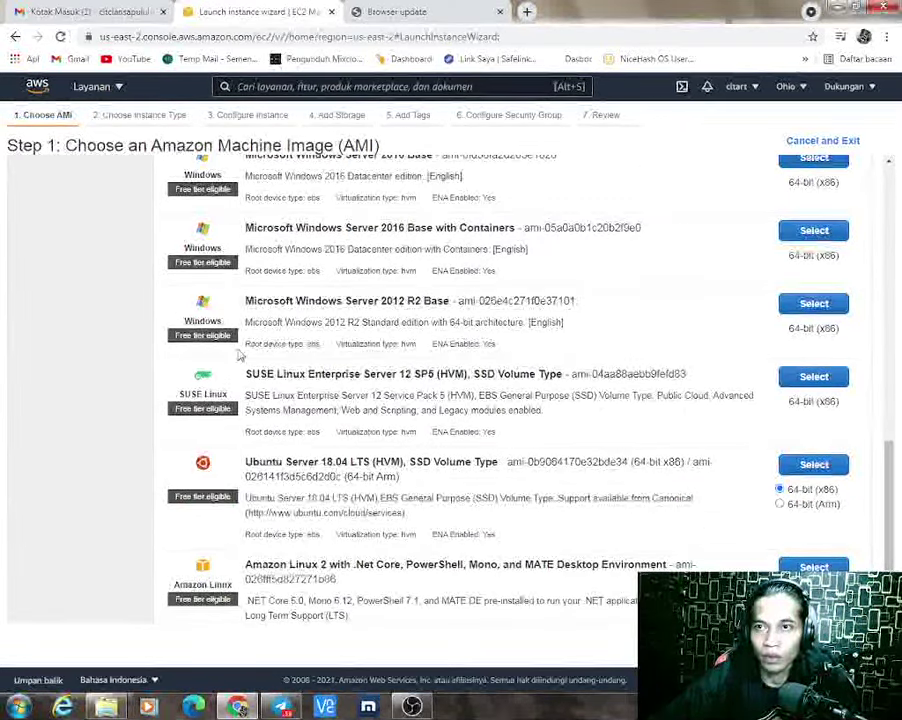
pyautogui.scroll(3, 240, 335)
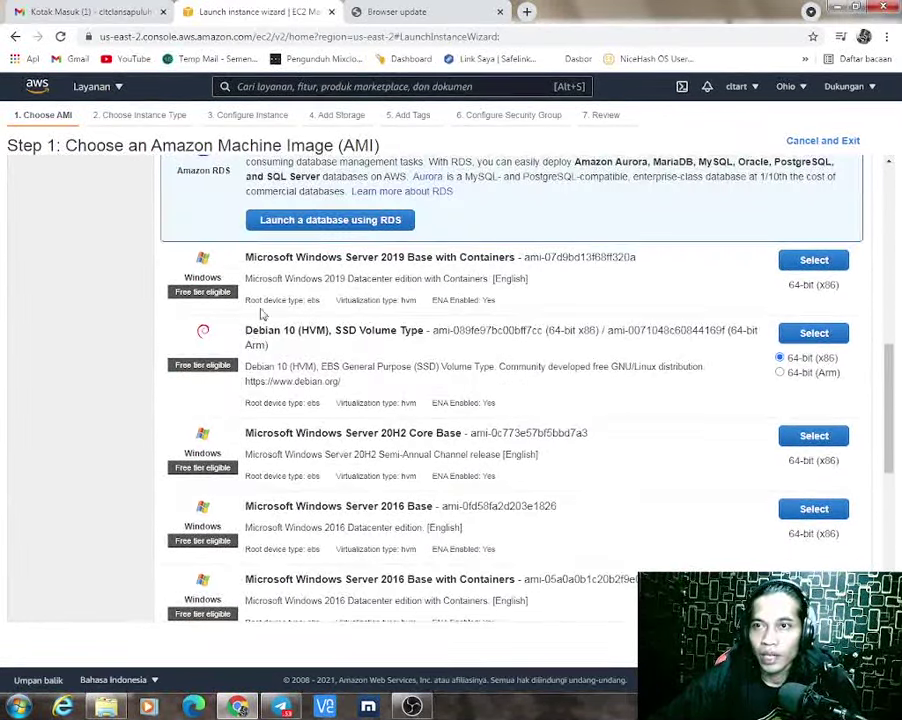
pyautogui.click(806, 262)
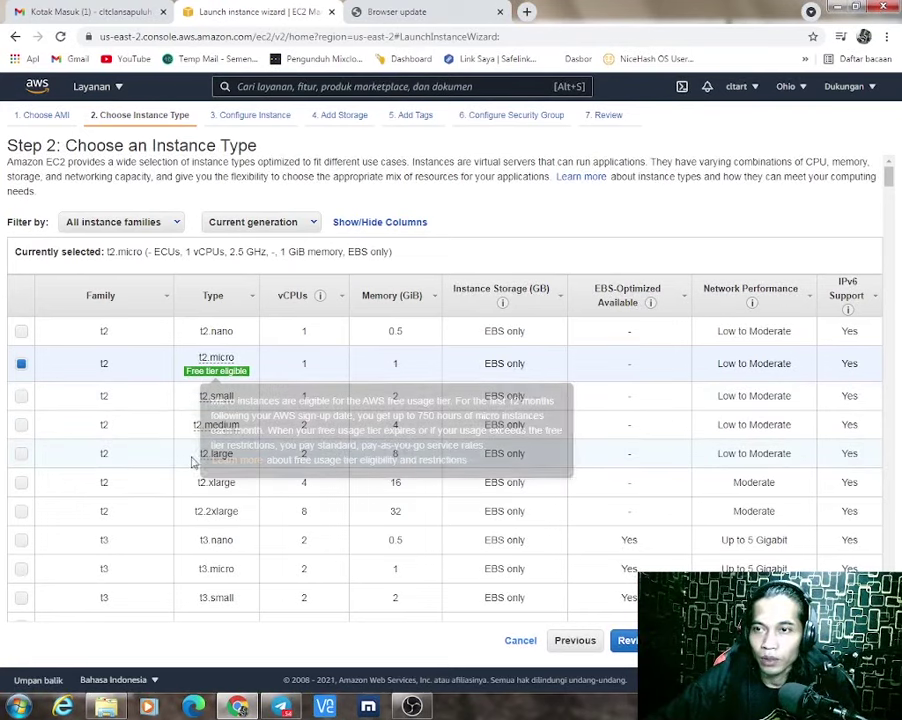
pyautogui.click(21, 426)
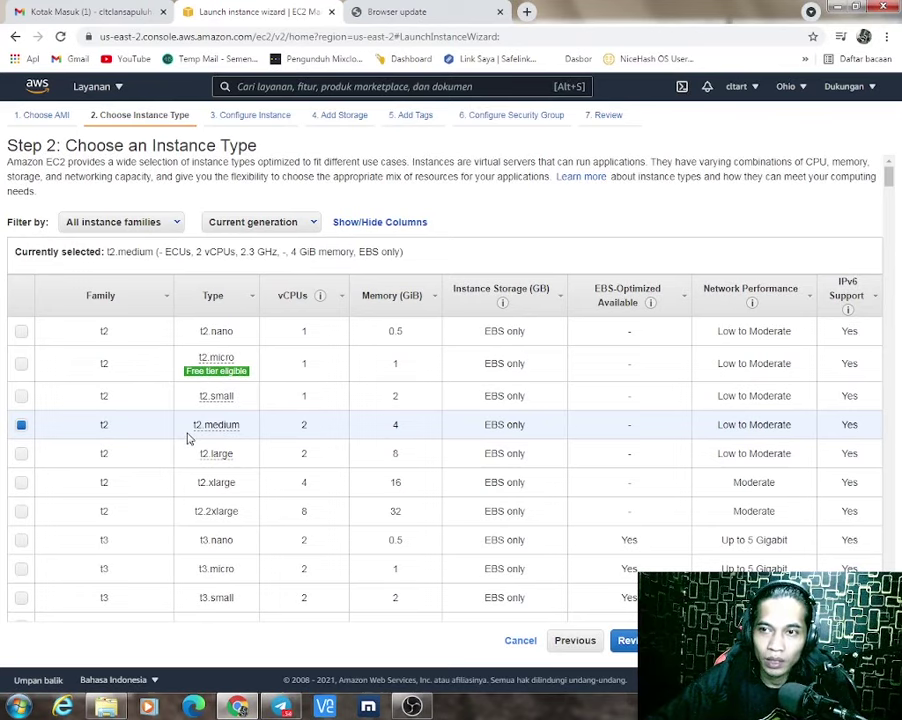
pyautogui.scroll(-1, 187, 437)
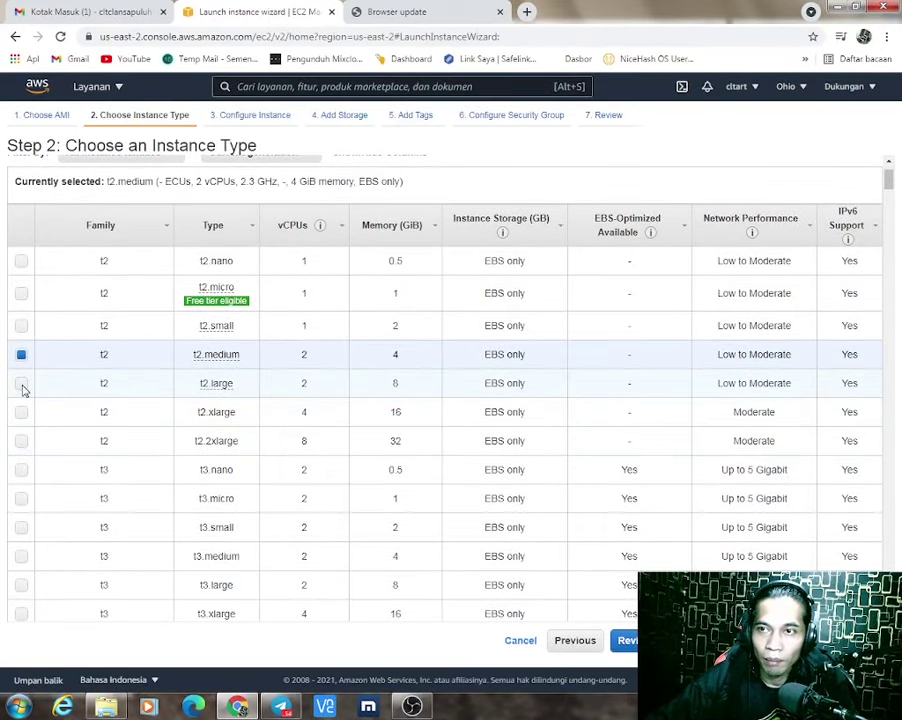
pyautogui.click(21, 384)
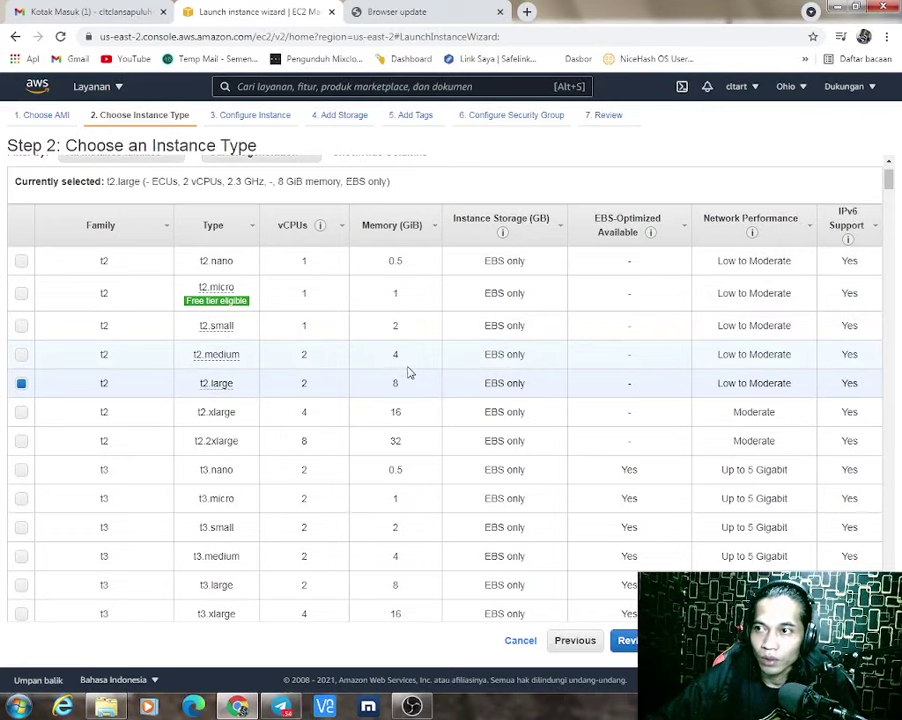
pyautogui.scroll(-3, 478, 508)
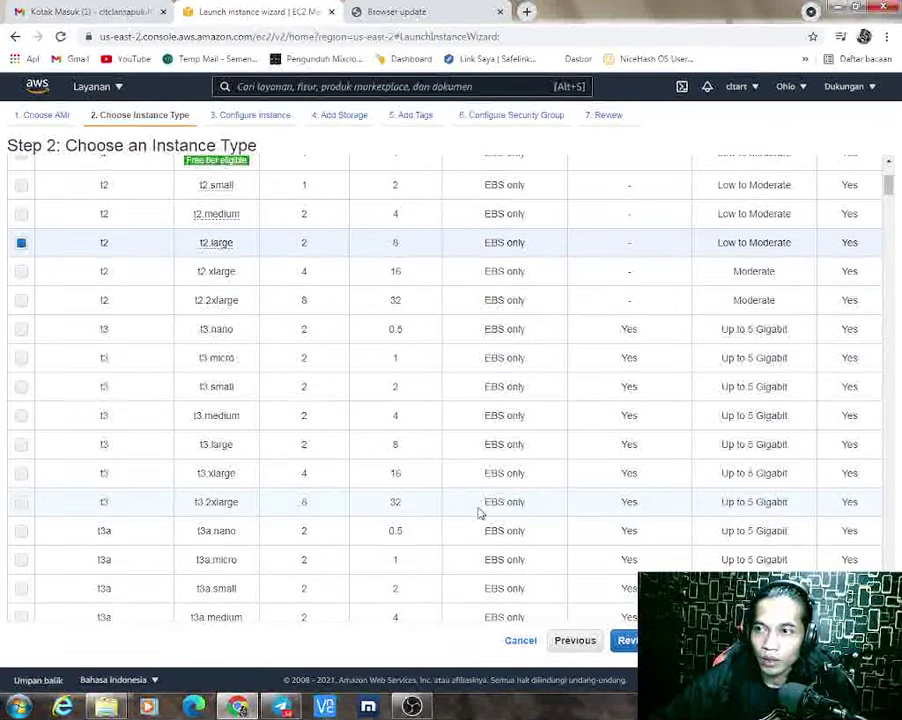
pyautogui.scroll(3, 478, 513)
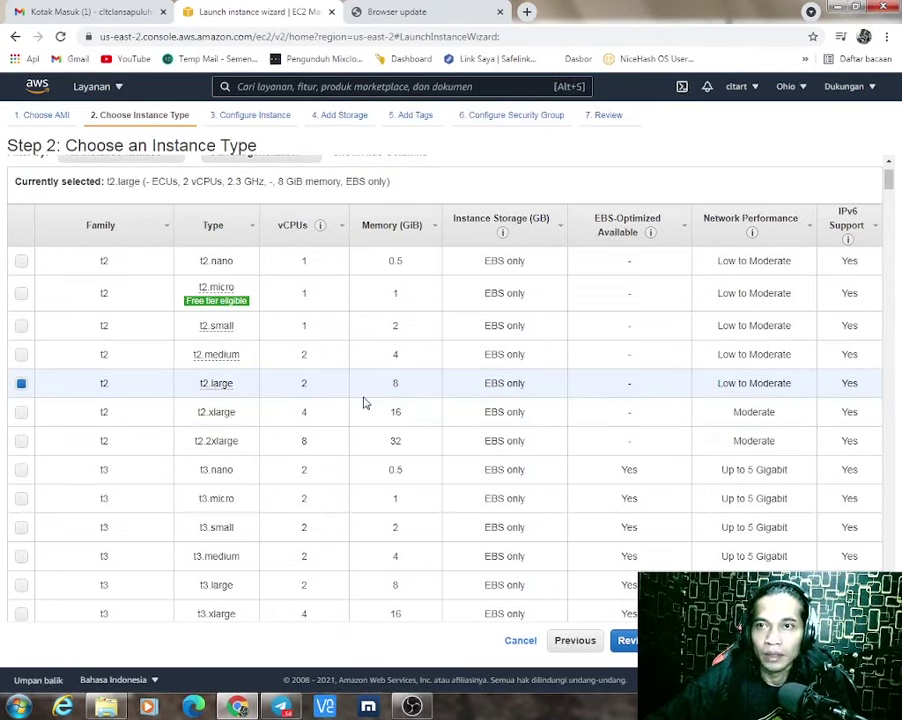
# Choose the t2.medium instance type and proceed through the launch review to the key pair selection.
pyautogui.click(22, 355)
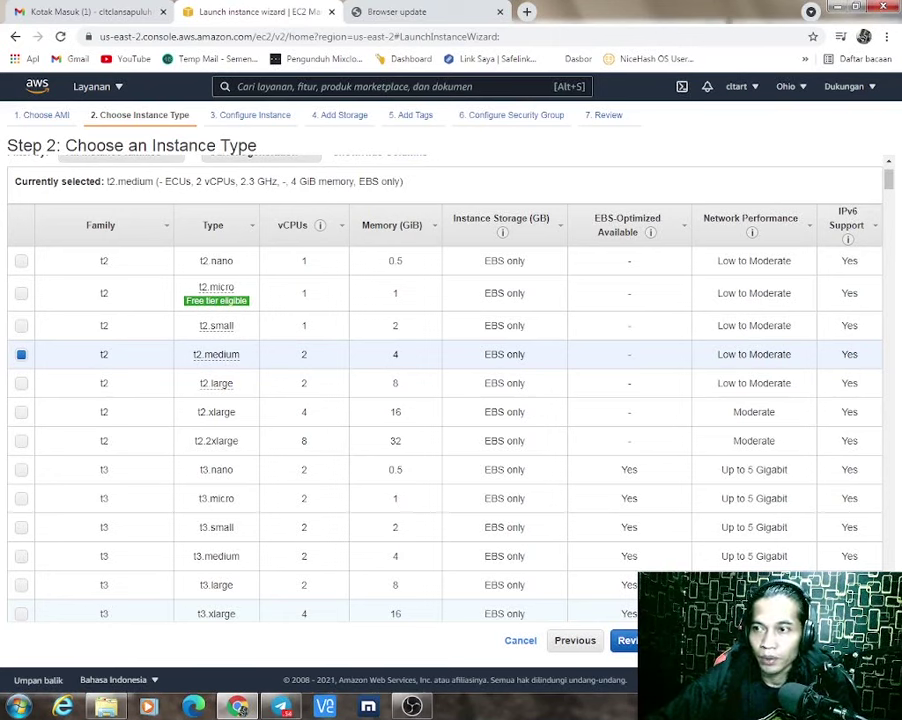
pyautogui.click(628, 640)
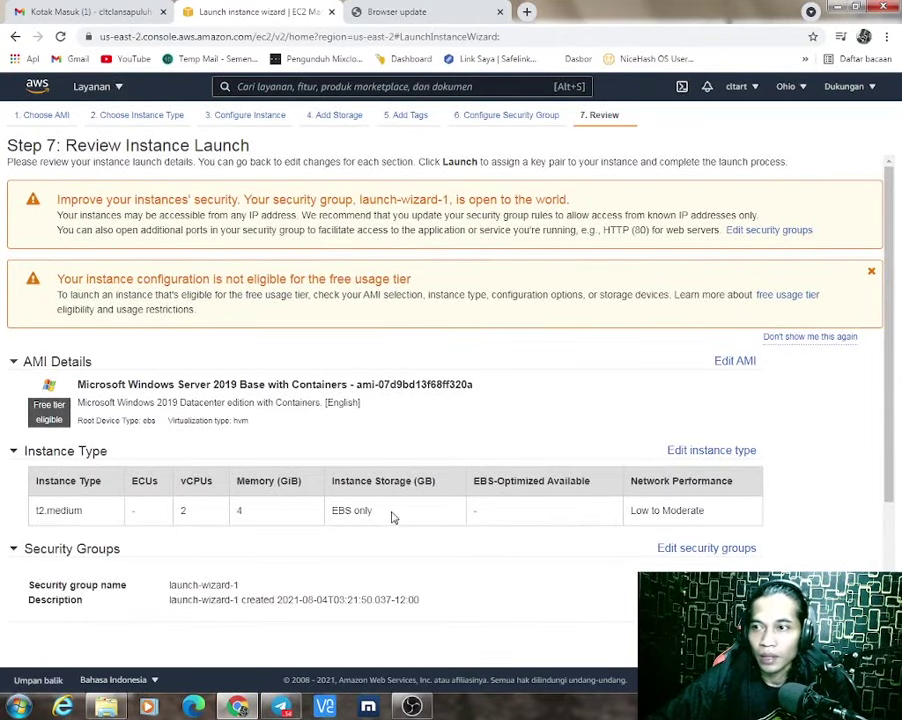
pyautogui.scroll(-2, 394, 516)
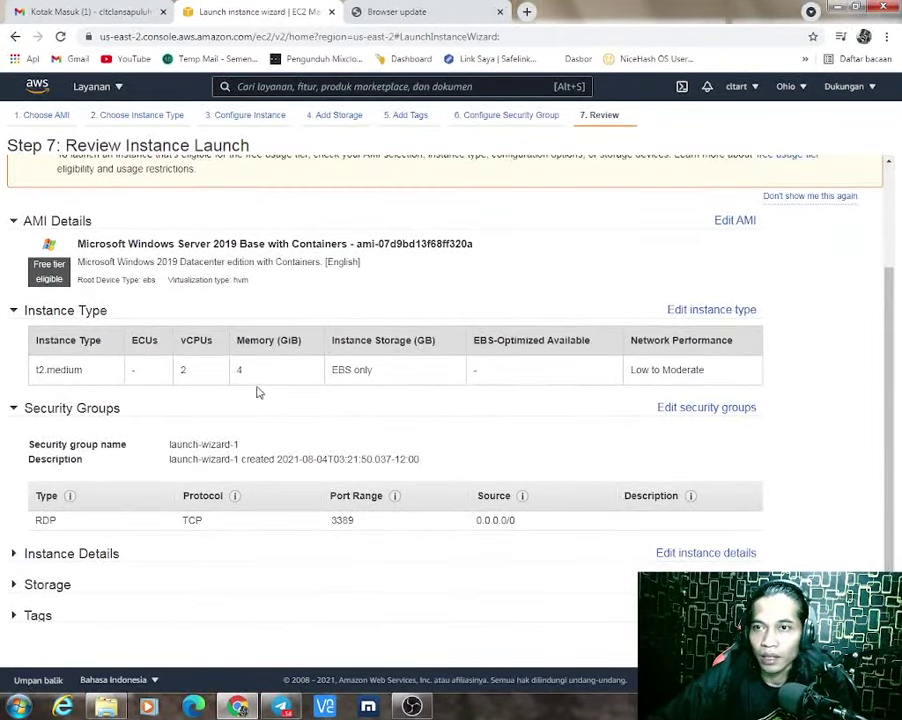
pyautogui.scroll(-1, 310, 442)
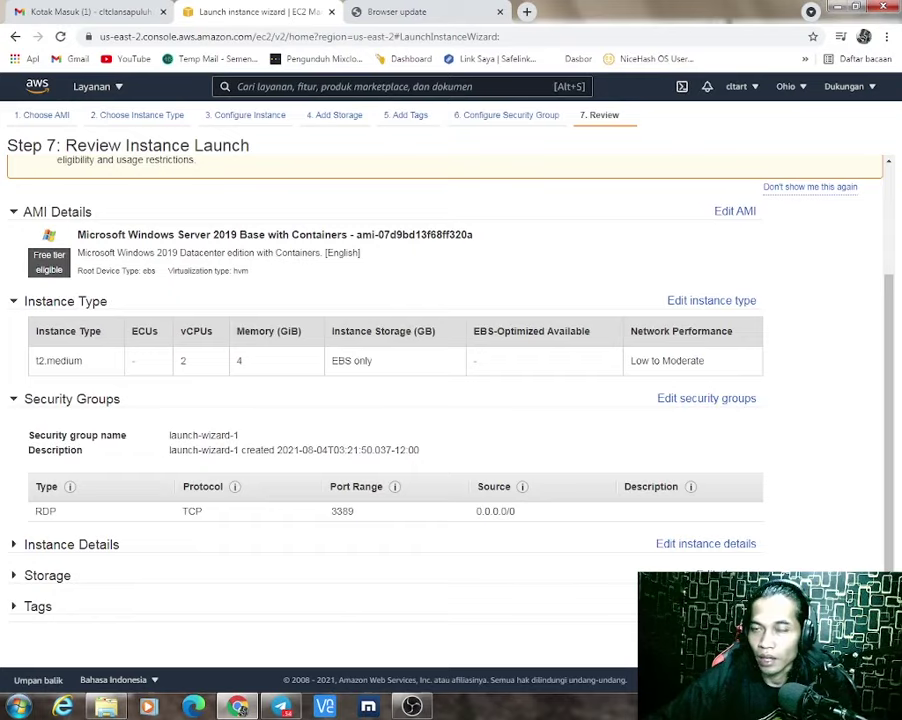
pyautogui.click(843, 640)
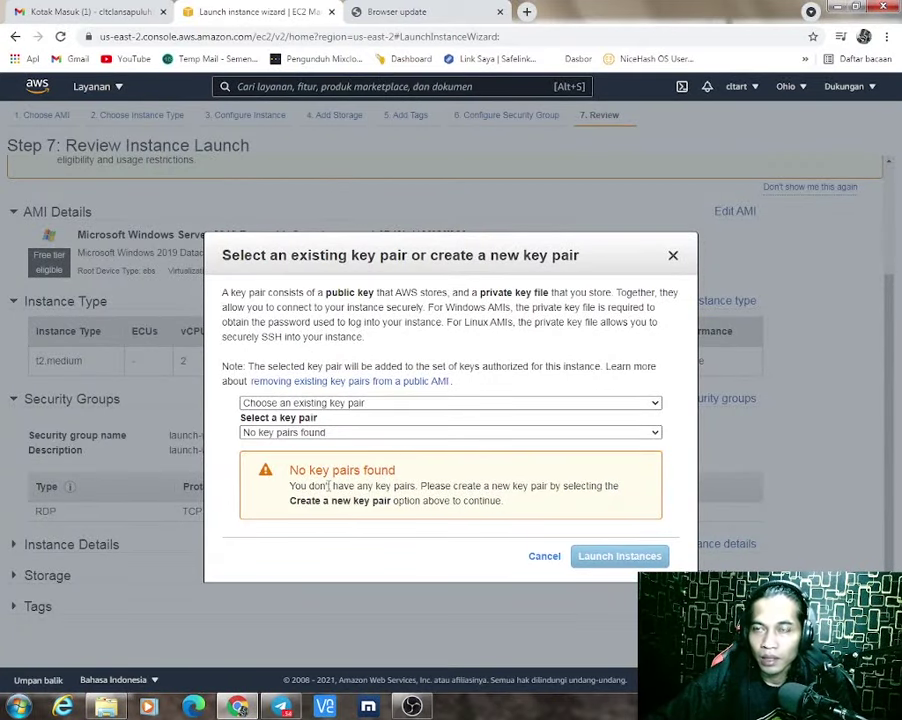
pyautogui.click(286, 434)
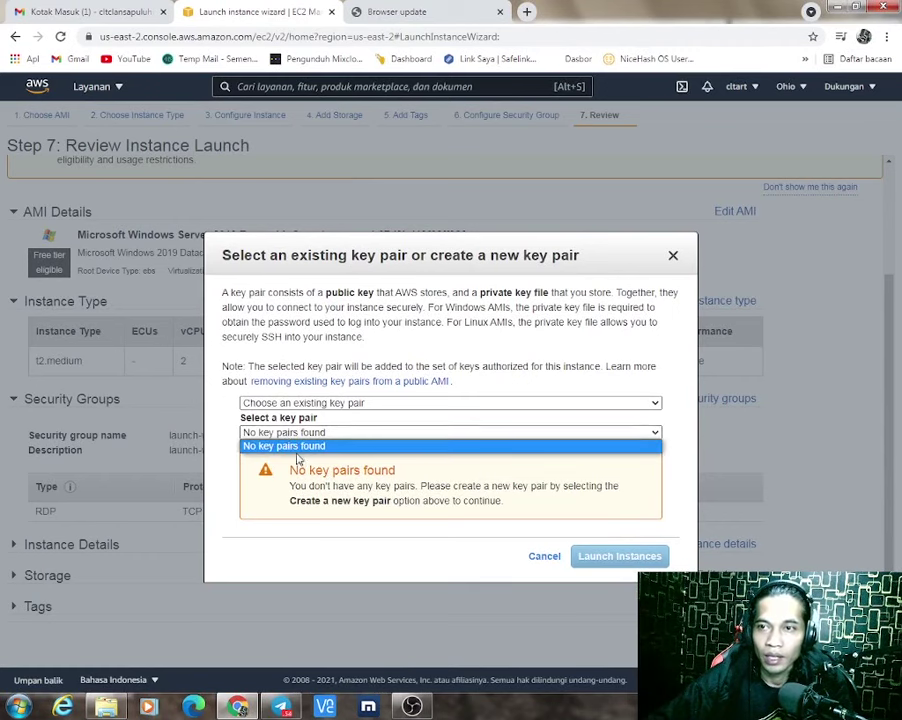
pyautogui.click(286, 435)
pyautogui.click(282, 403)
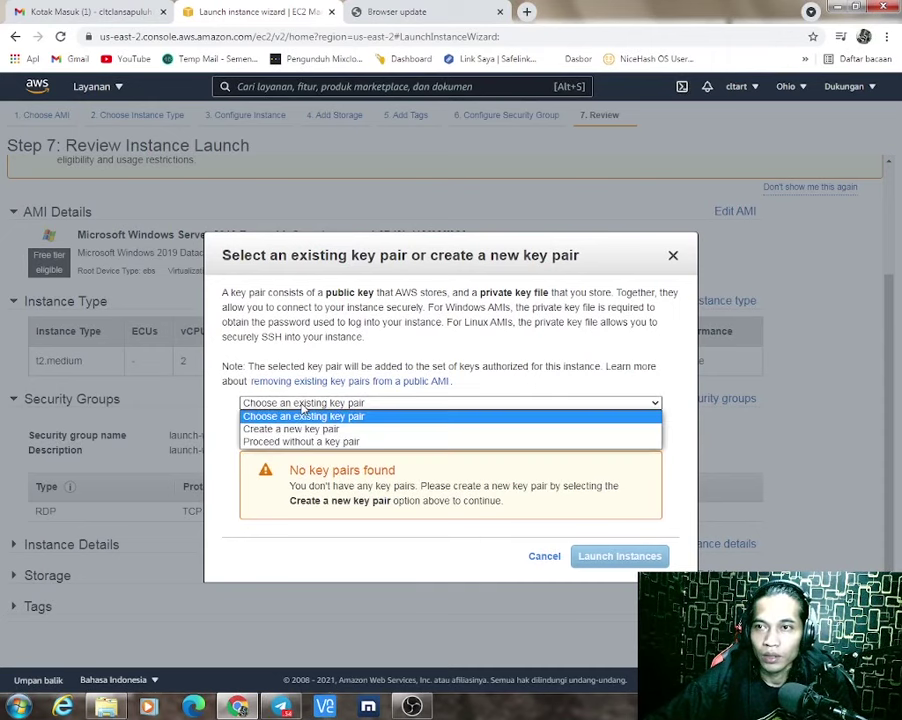
pyautogui.click(305, 430)
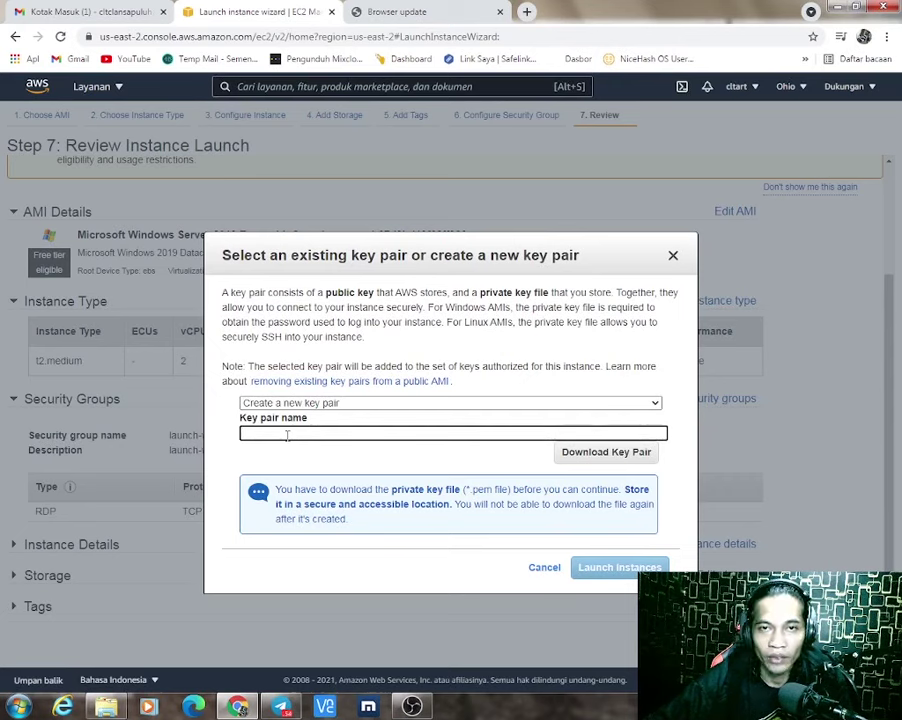
pyautogui.click(294, 404)
pyautogui.click(300, 414)
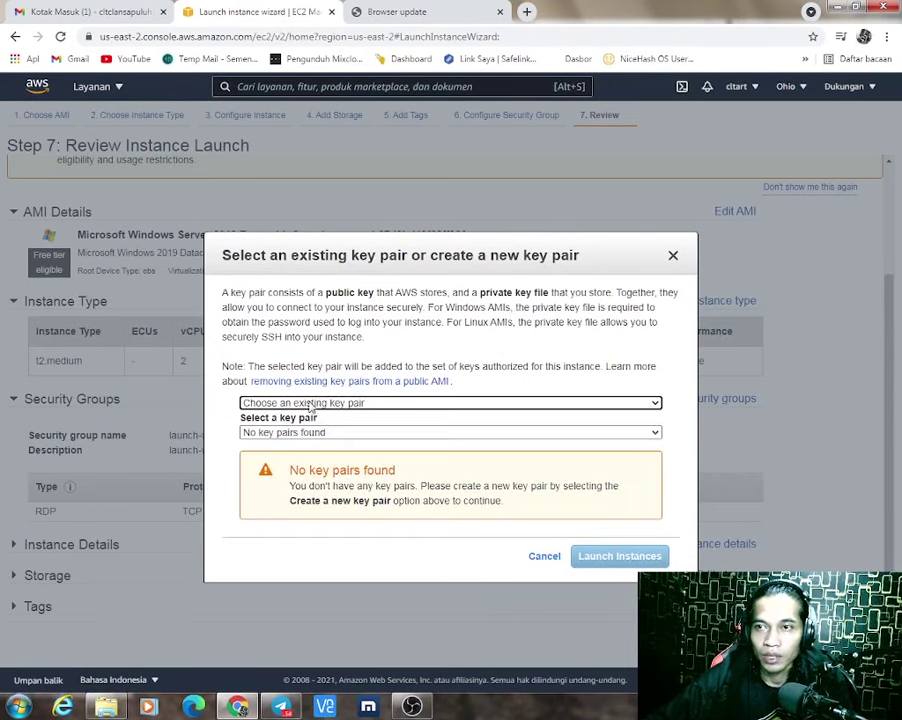
# Create and download a new key pair named ranrdp, and launch the instance with it.
pyautogui.click(300, 403)
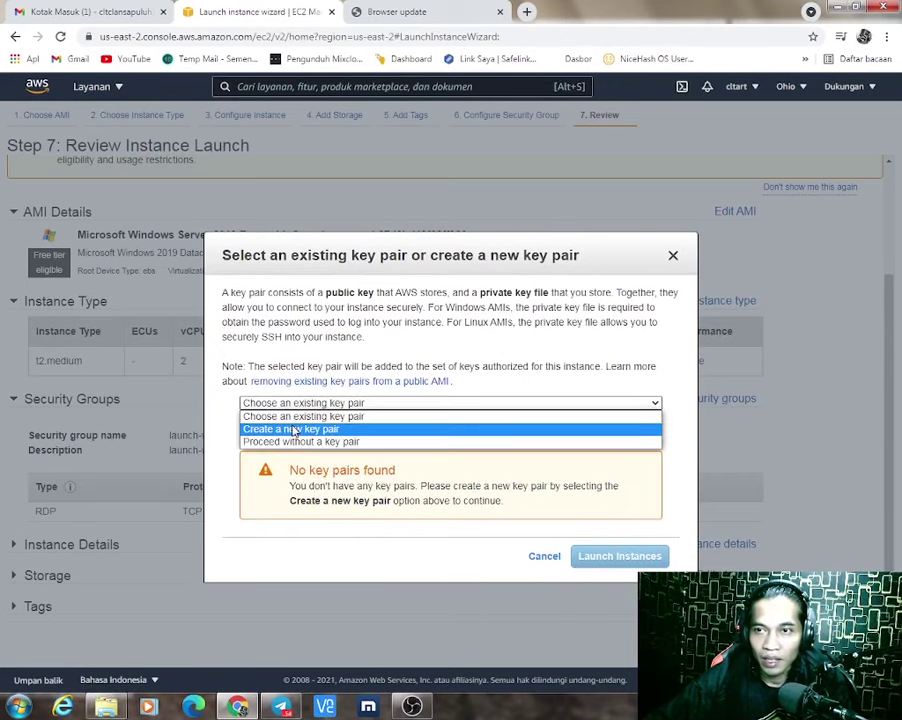
pyautogui.click(294, 430)
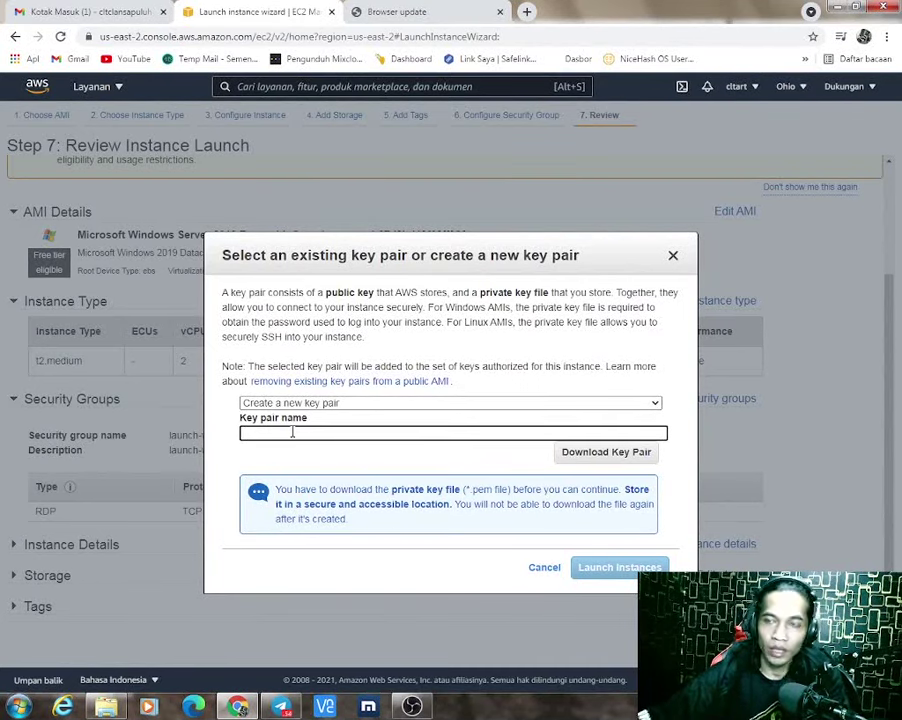
pyautogui.write('tand')
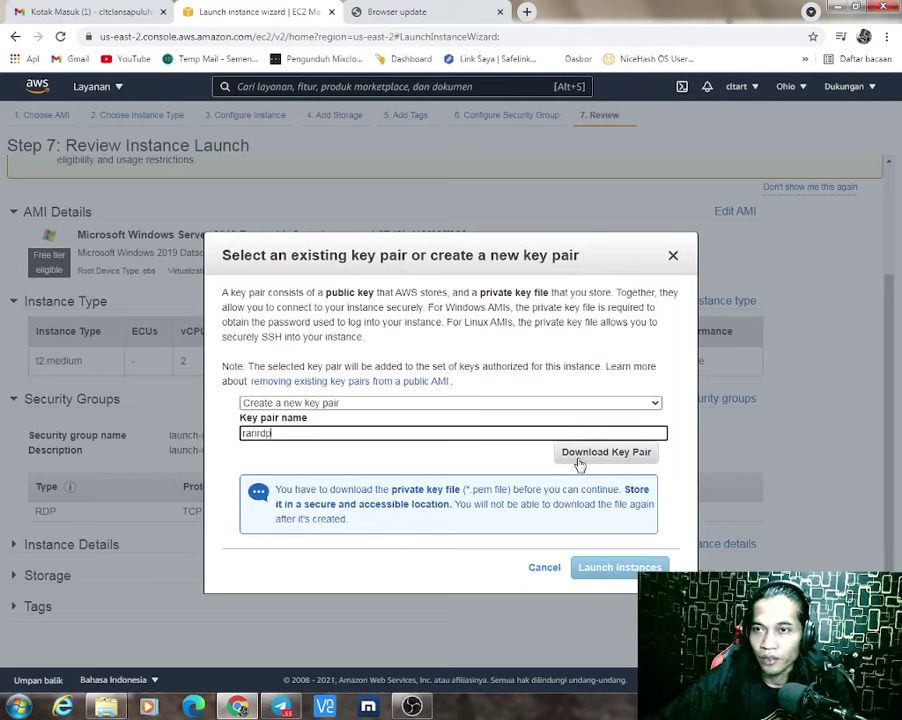
pyautogui.click(578, 463)
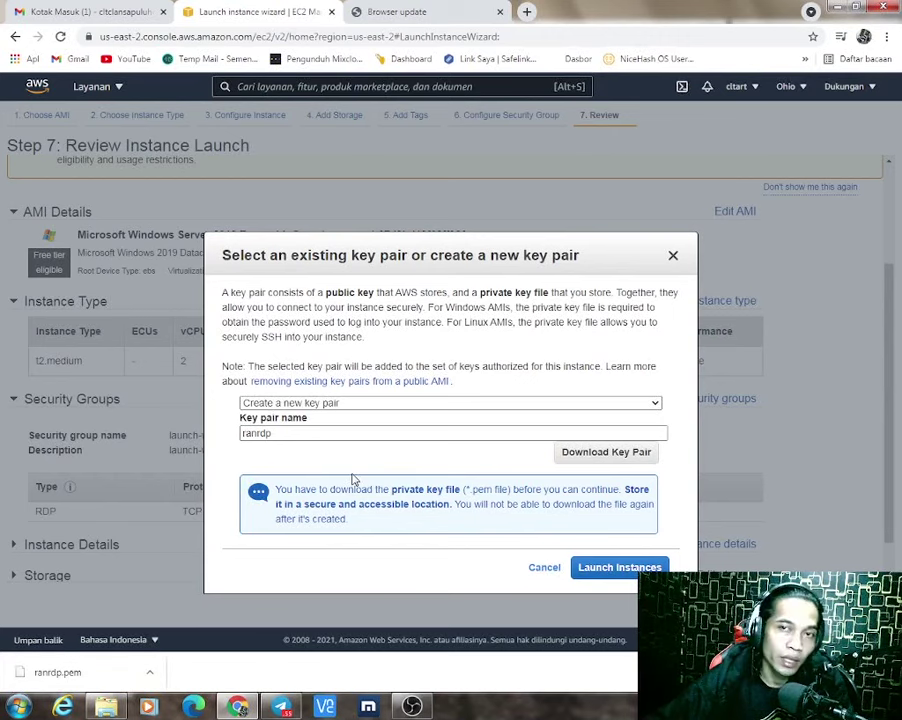
pyautogui.click(601, 569)
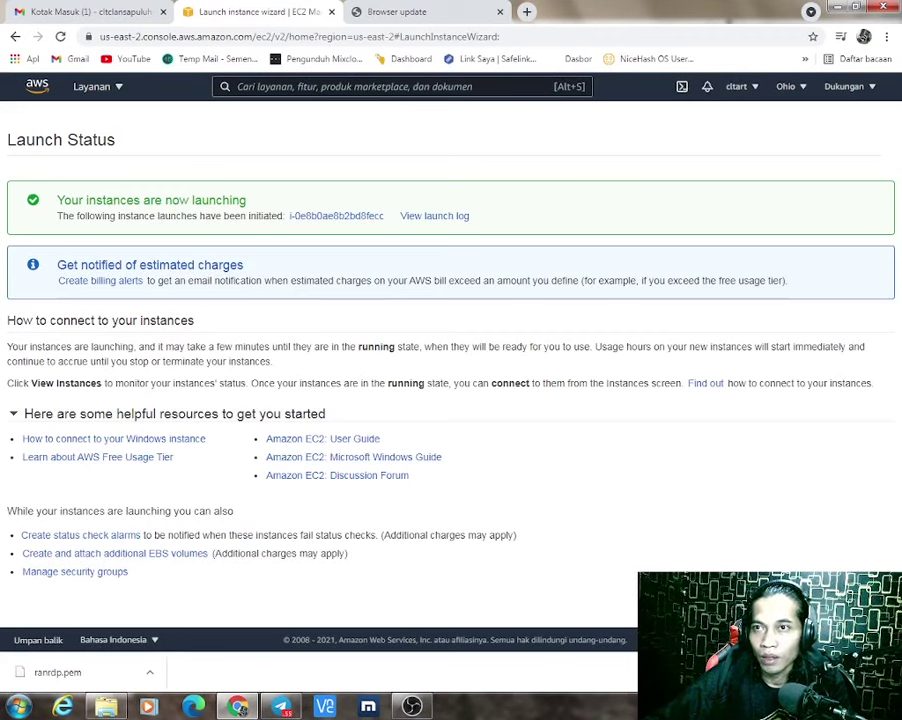
# Show the launch log of the new instance and go to the list of instances.
pyautogui.click(436, 216)
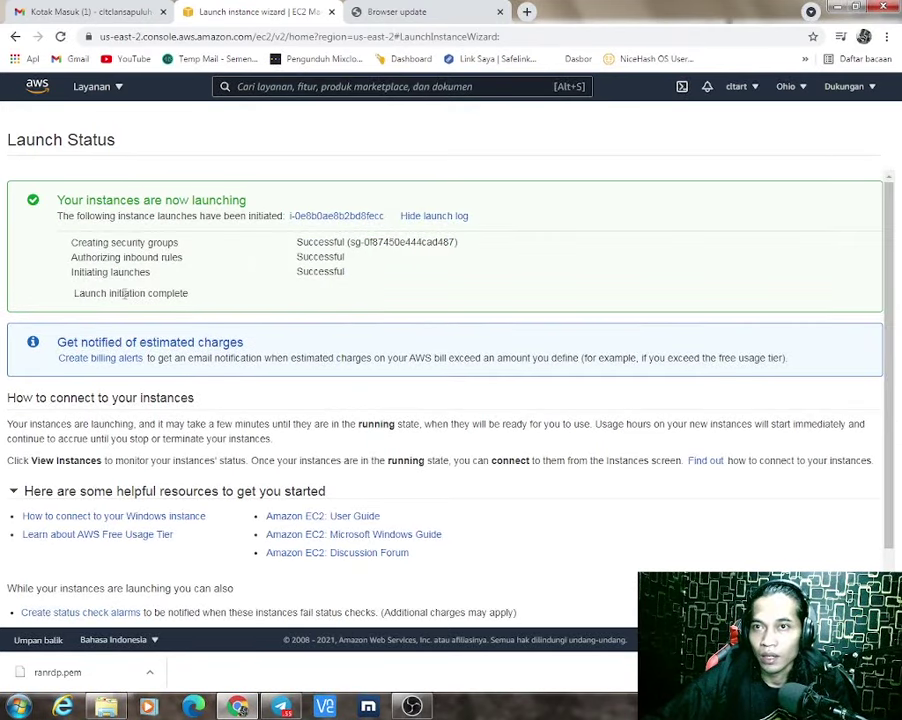
pyautogui.scroll(-1, 744, 537)
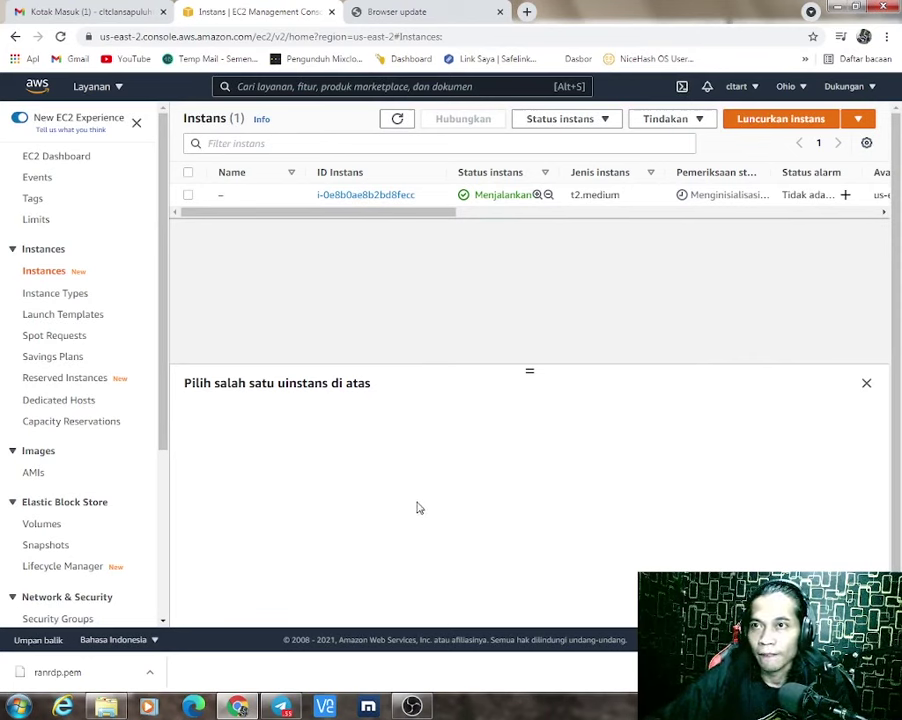
# Open the new instance's summary page and read through its details.
pyautogui.click(363, 196)
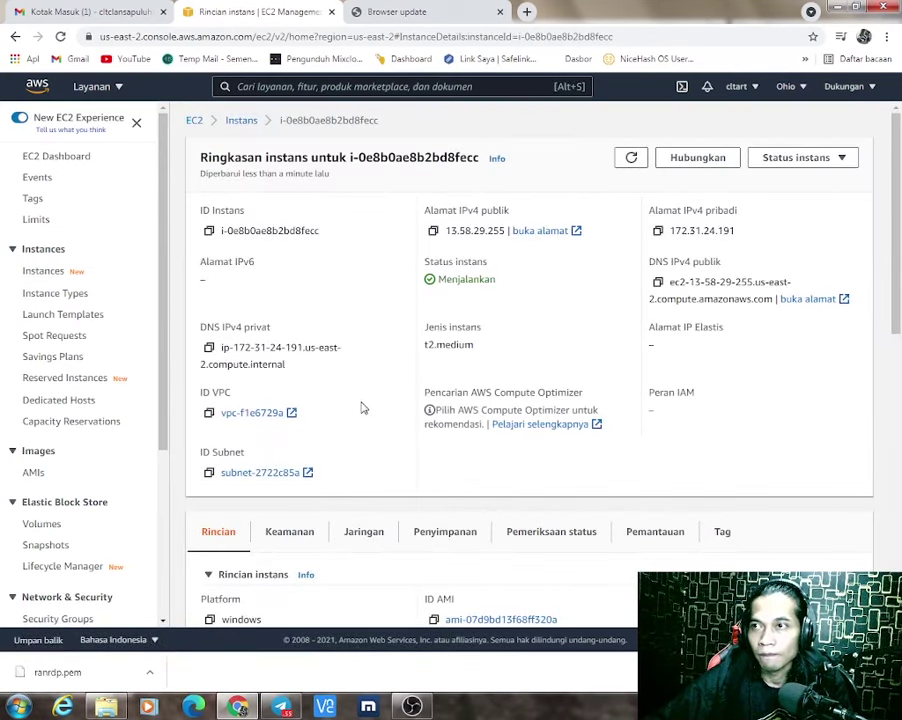
pyautogui.scroll(-5, 363, 408)
pyautogui.scroll(-2, 363, 408)
pyautogui.scroll(8, 363, 408)
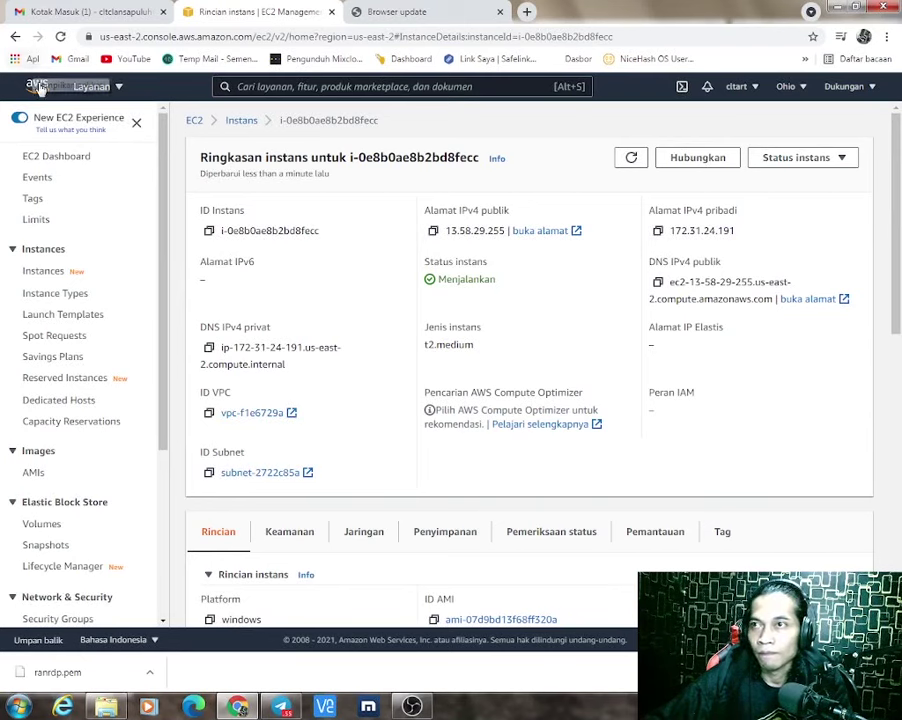
# Return to the list of instances and select the new t2.medium instance to show its details.
pyautogui.click(14, 37)
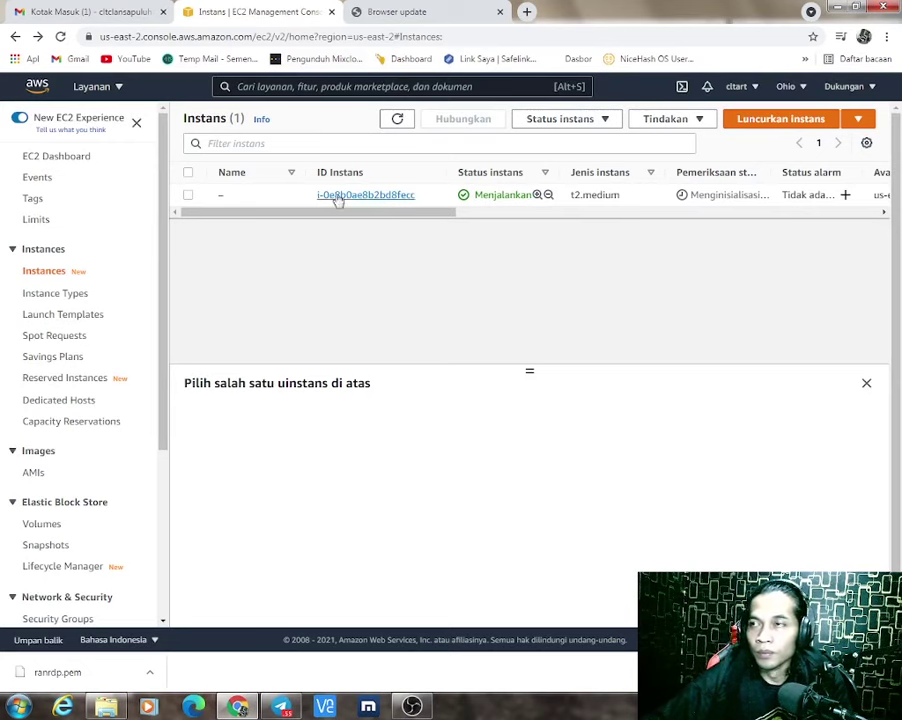
pyautogui.click(712, 196)
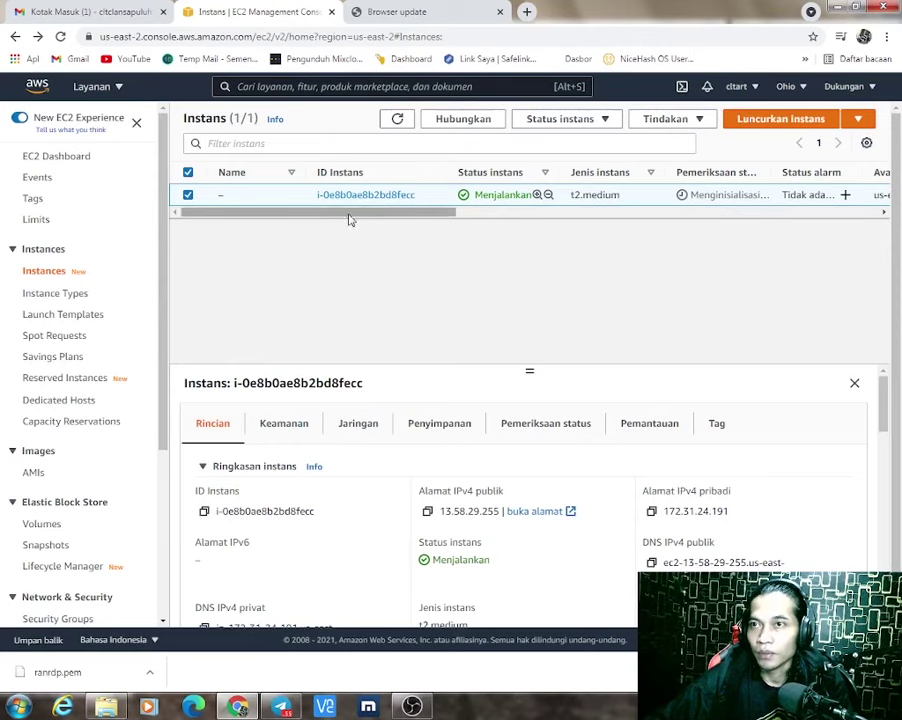
pyautogui.moveTo(352, 215); pyautogui.dragTo(157, 252)
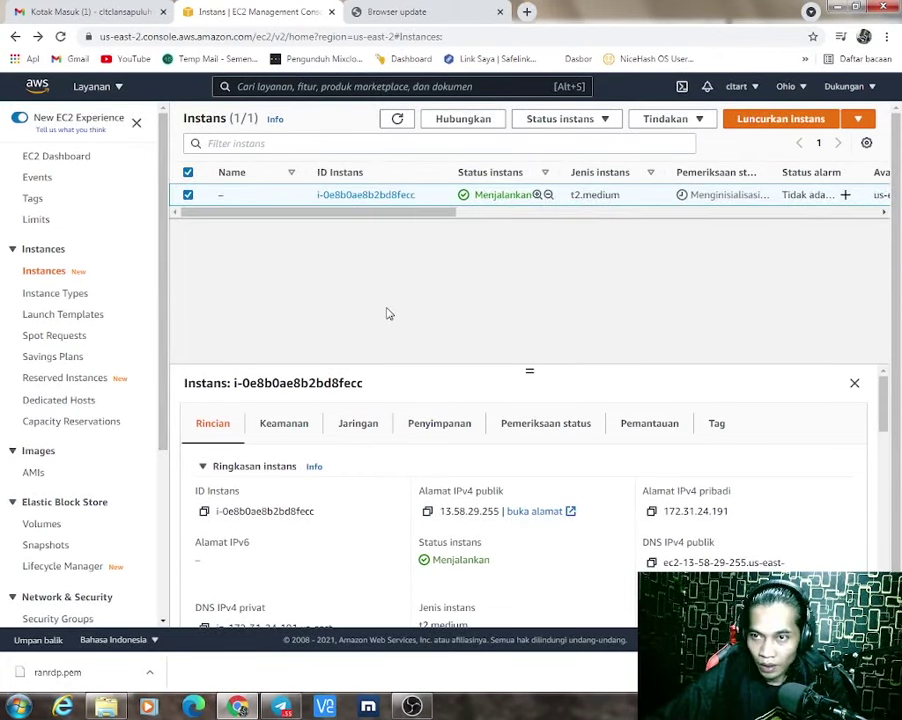
pyautogui.scroll(-3, 352, 436)
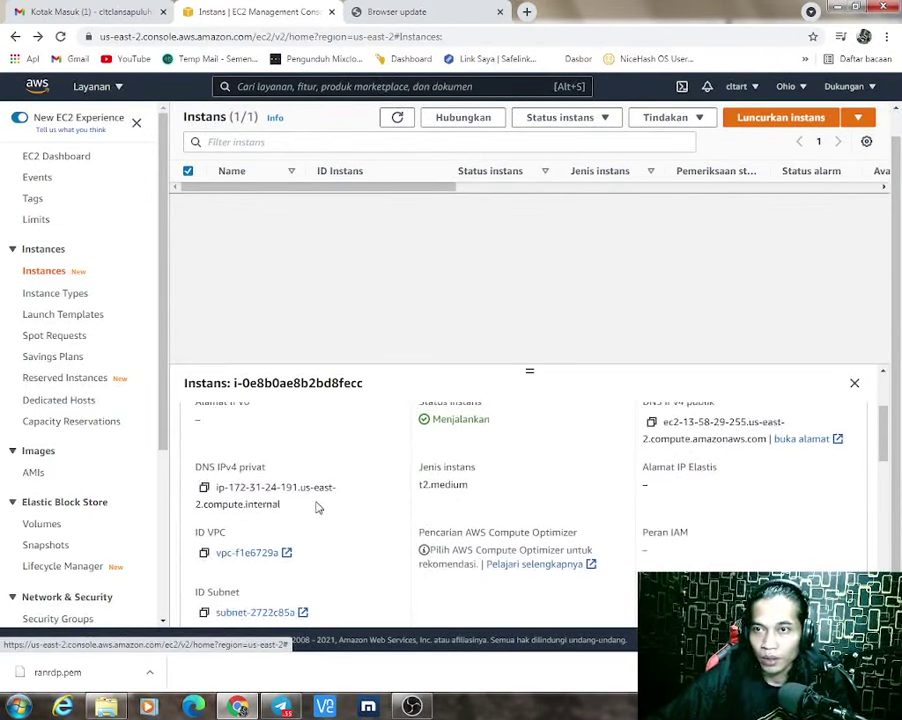
pyautogui.scroll(3, 316, 506)
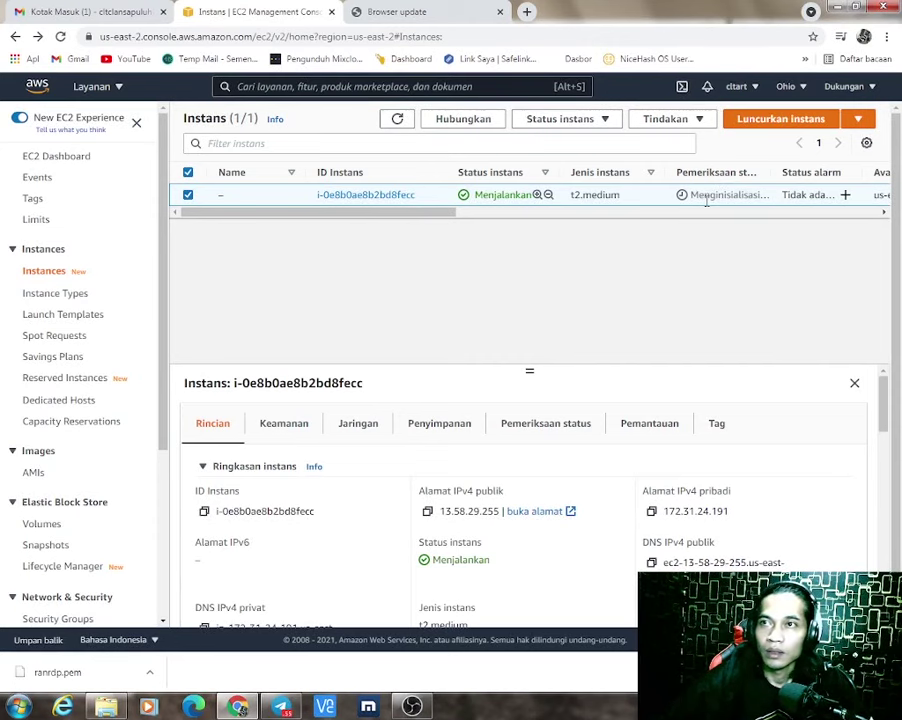
pyautogui.click(585, 120)
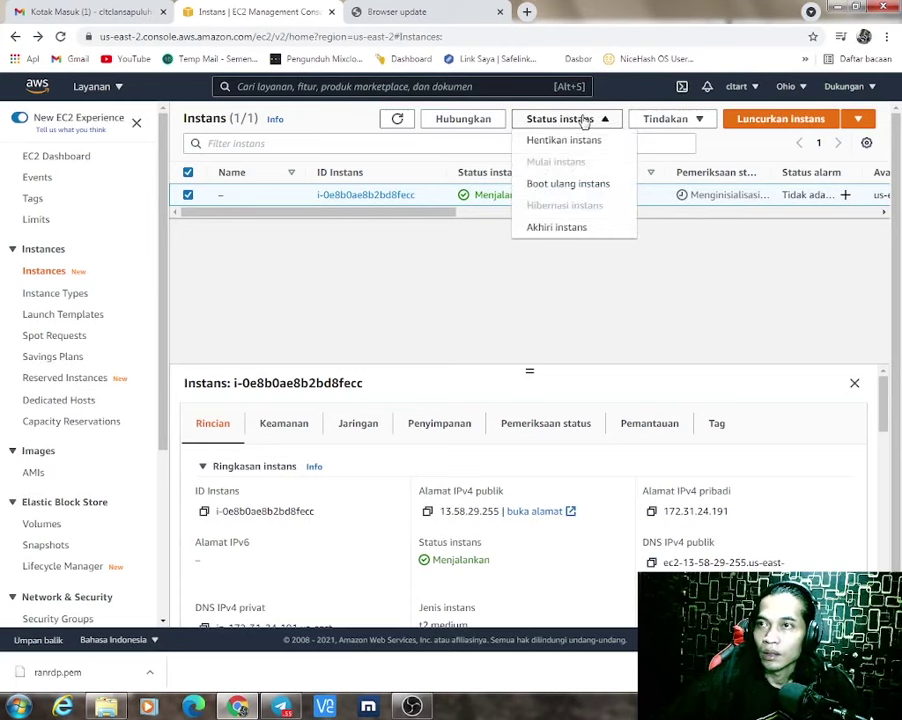
pyautogui.click(585, 120)
pyautogui.click(650, 121)
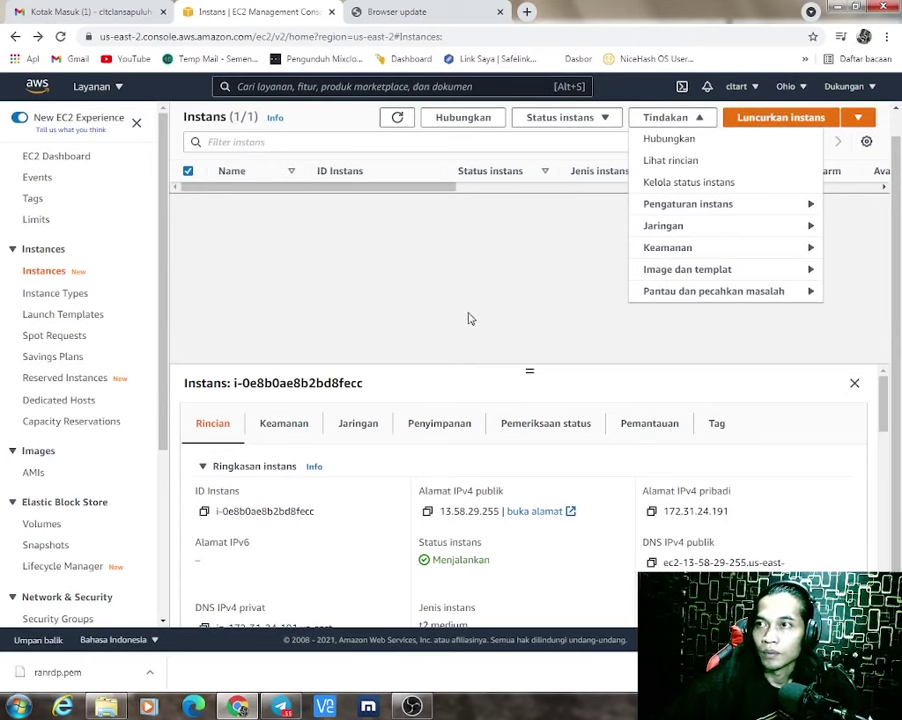
pyautogui.click(550, 244)
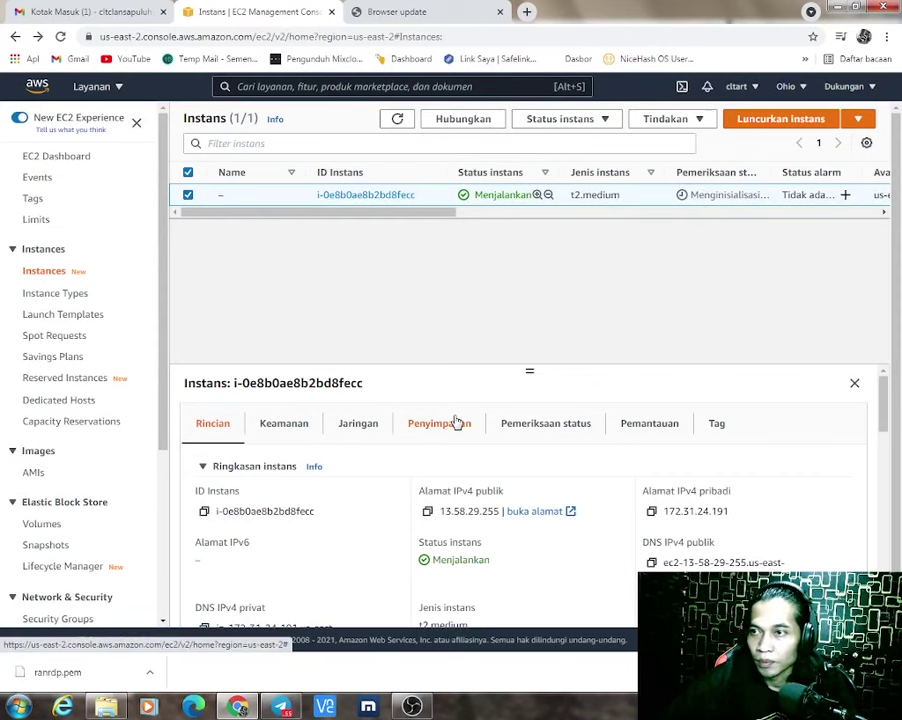
# Examine the selected instance's networking details and its security details, including the inbound and outbound rules.
pyautogui.click(380, 426)
pyautogui.scroll(-2, 340, 487)
pyautogui.scroll(2, 288, 448)
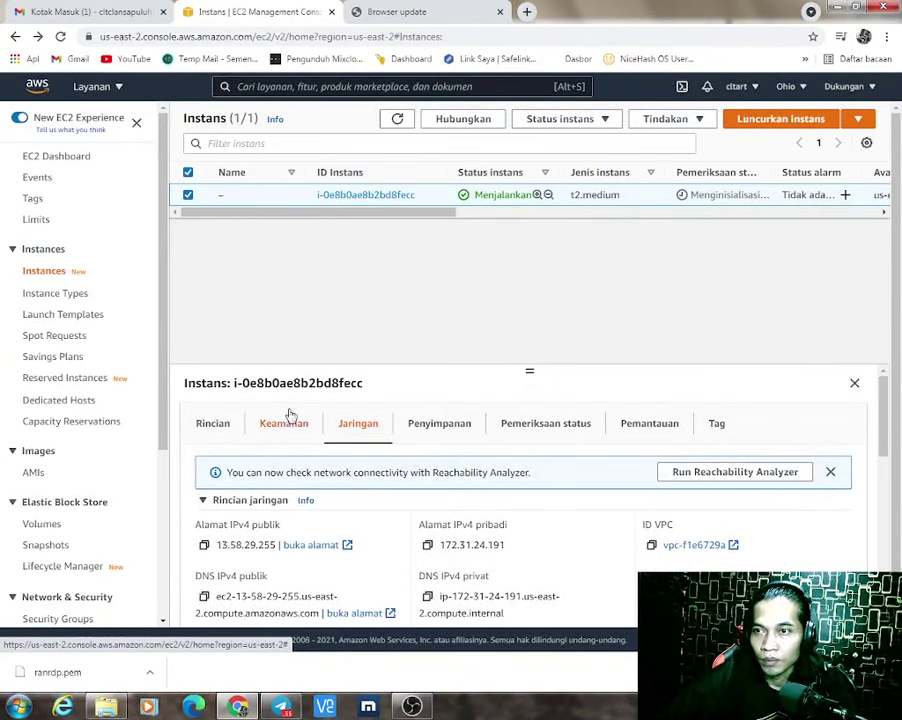
pyautogui.click(290, 423)
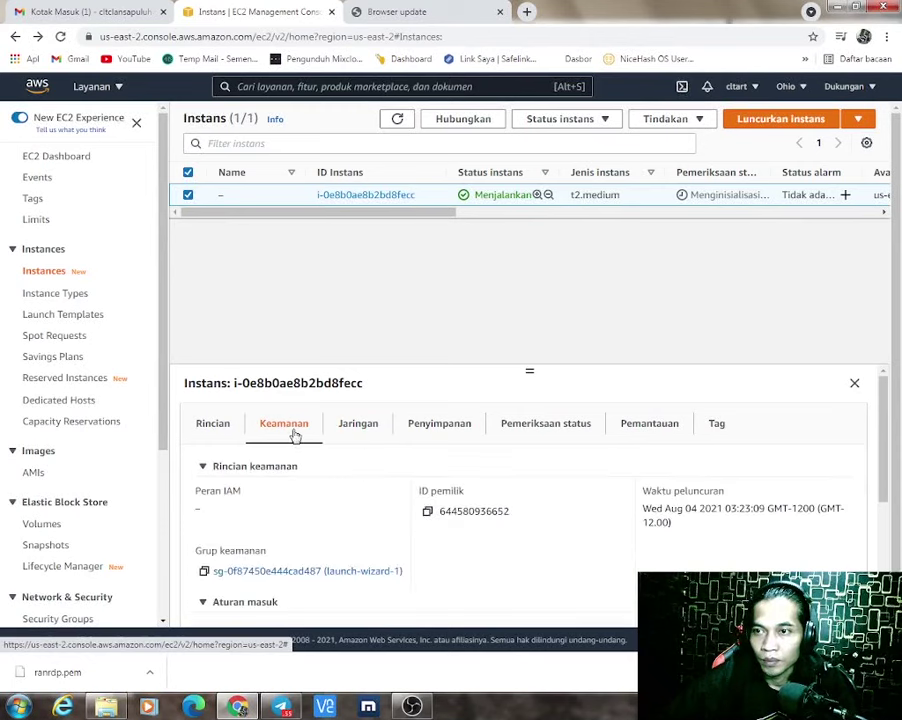
pyautogui.click(361, 426)
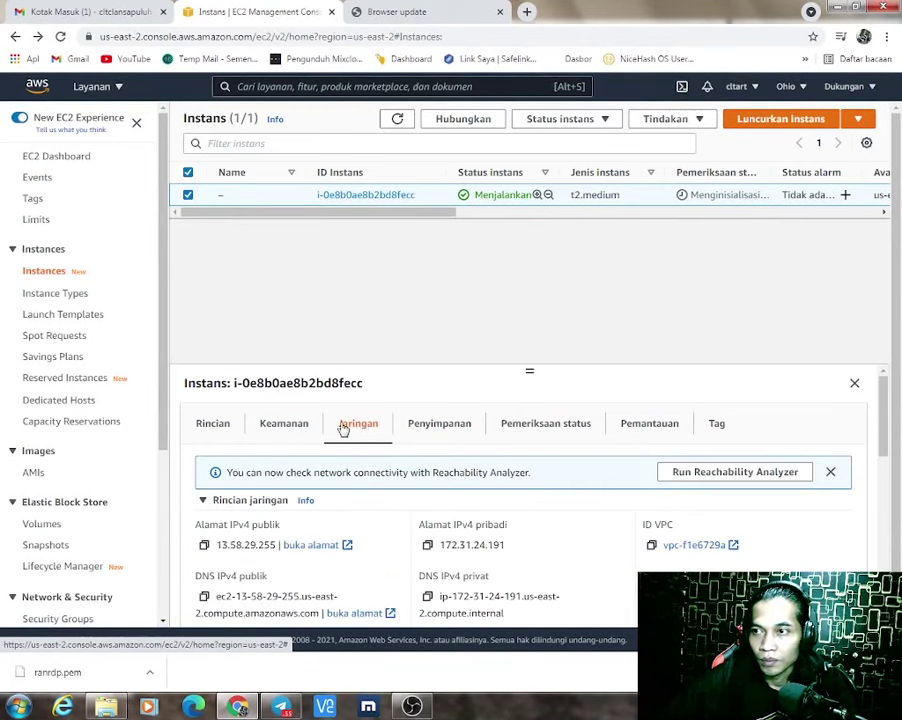
pyautogui.click(287, 425)
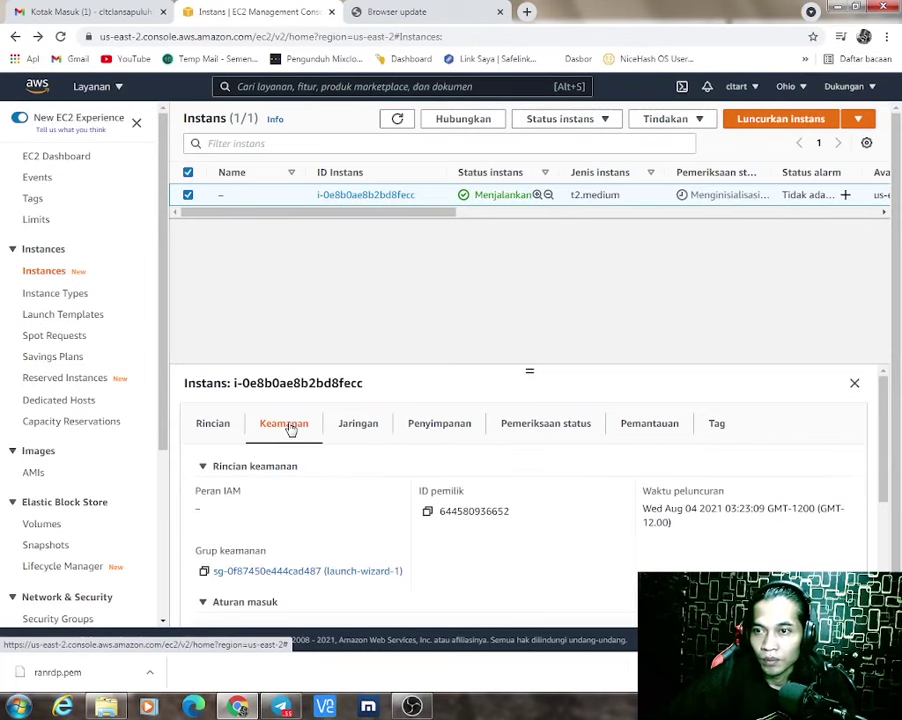
pyautogui.scroll(-3, 330, 488)
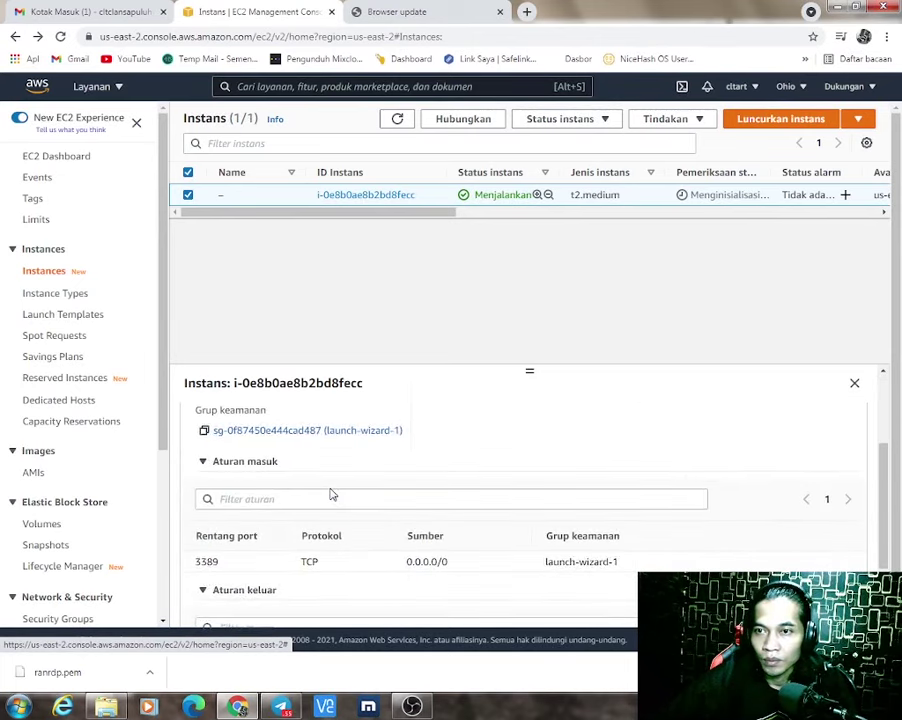
pyautogui.scroll(-2, 332, 494)
pyautogui.scroll(-1, 332, 494)
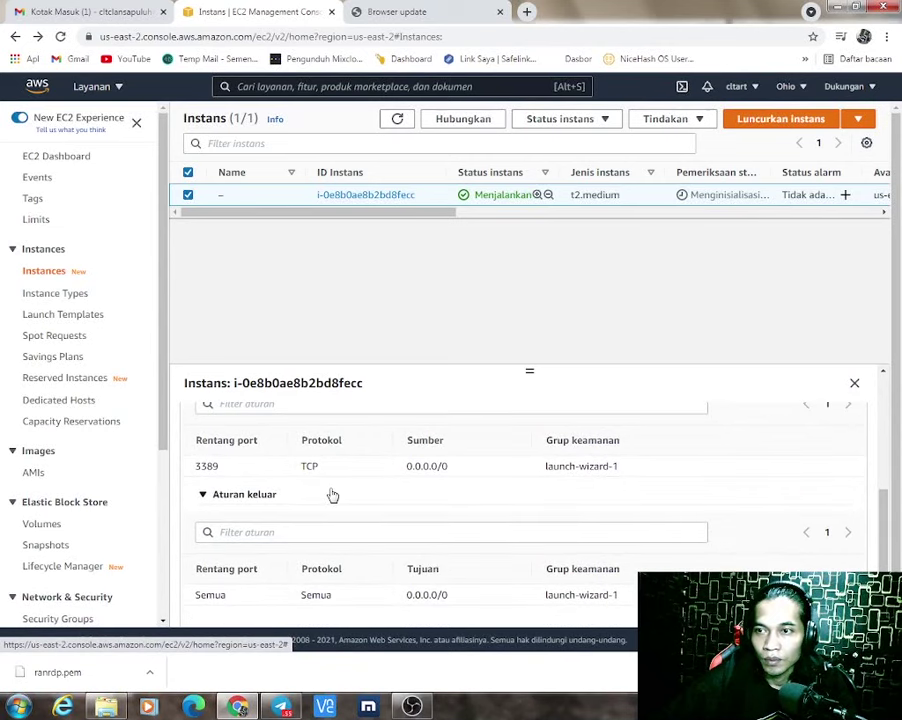
pyautogui.scroll(2, 332, 494)
pyautogui.scroll(2, 332, 494)
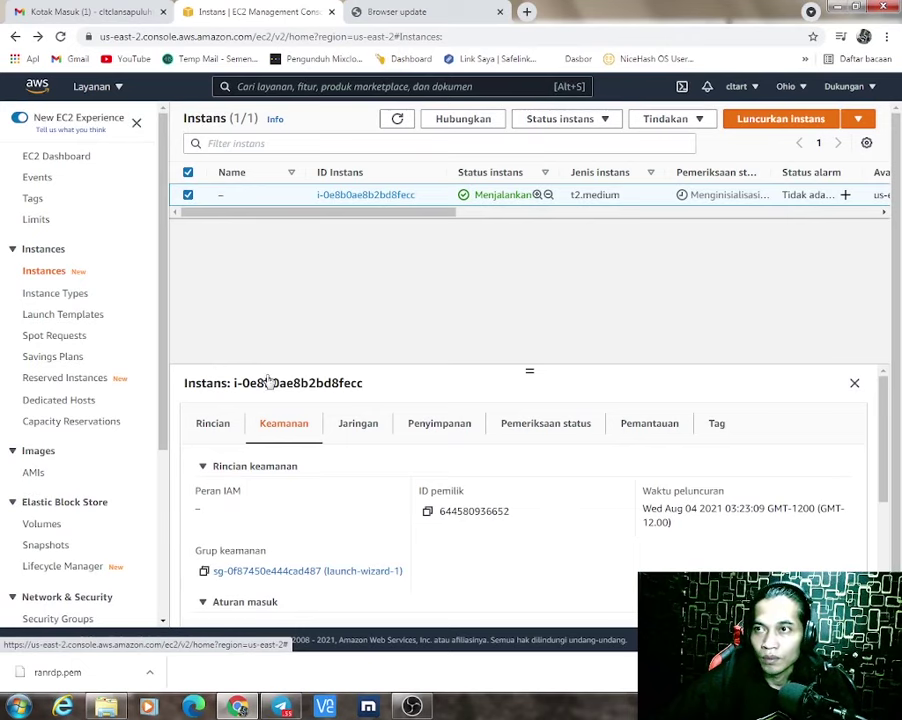
pyautogui.click(15, 36)
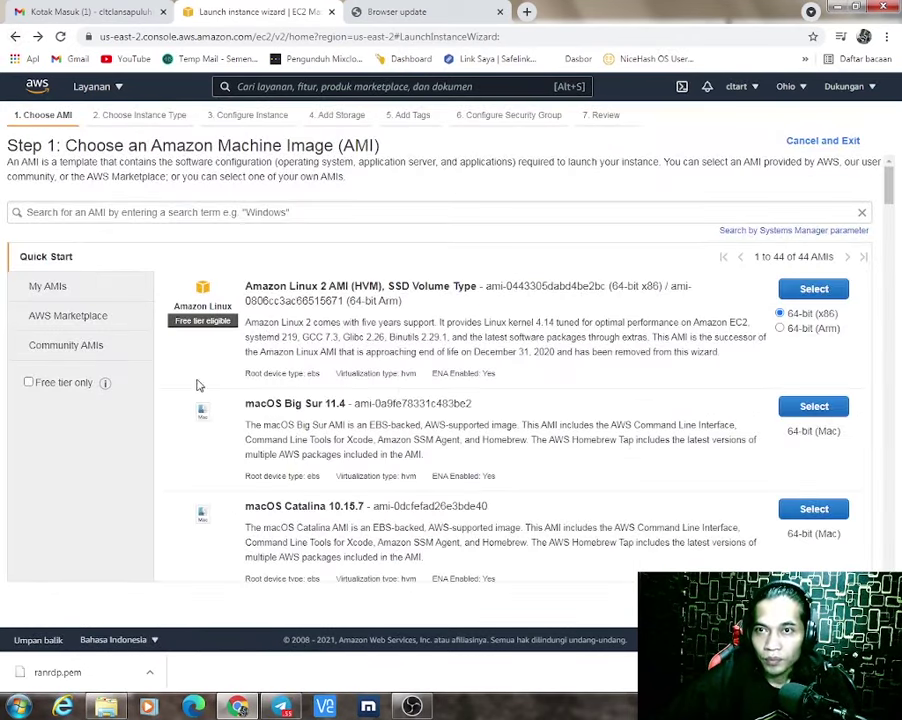
pyautogui.scroll(-3, 196, 382)
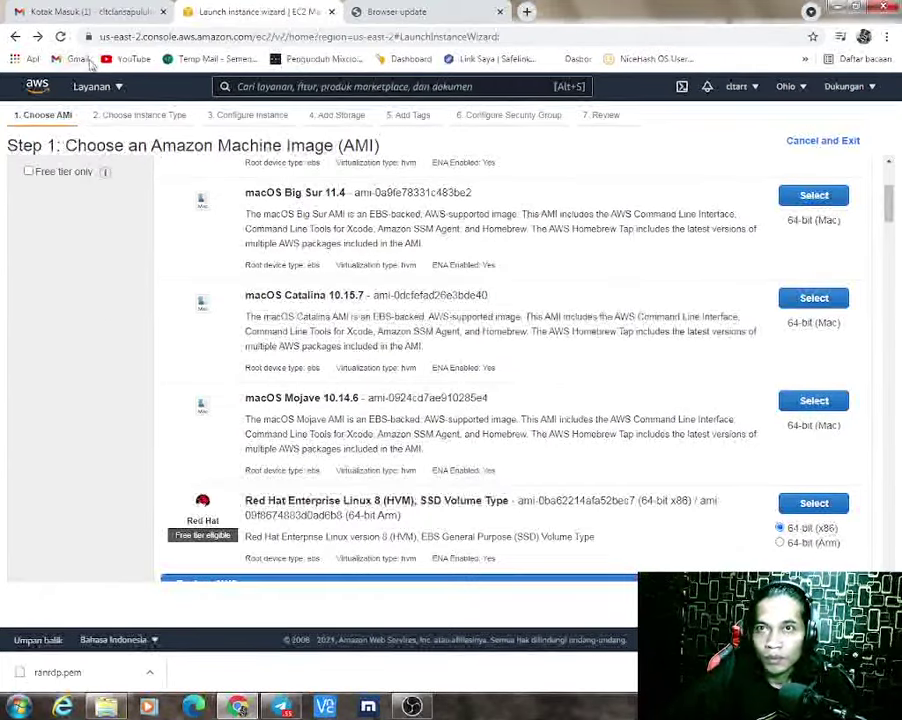
pyautogui.click(37, 36)
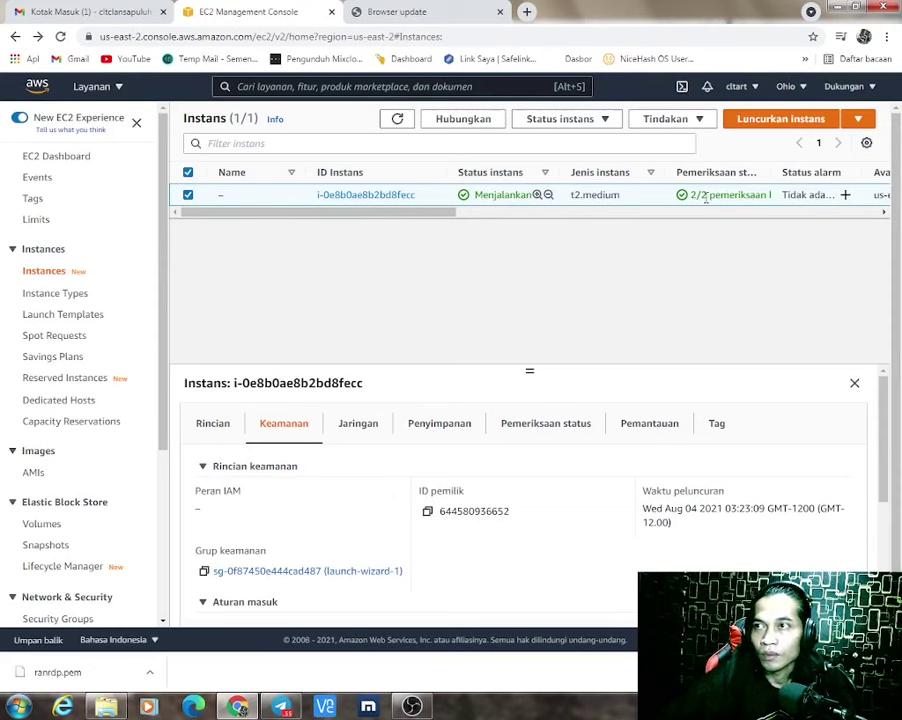
# Examine the status check and the neighbouring columns of the t2.medium instance in the instance list.
pyautogui.moveTo(423, 213); pyautogui.dragTo(481, 227)
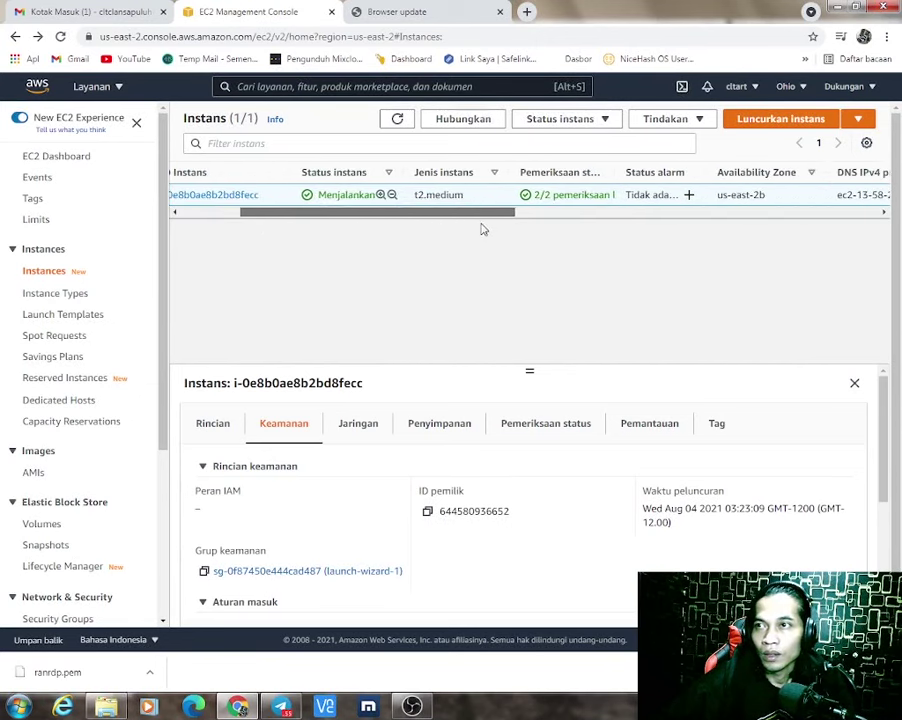
pyautogui.doubleClick(582, 195)
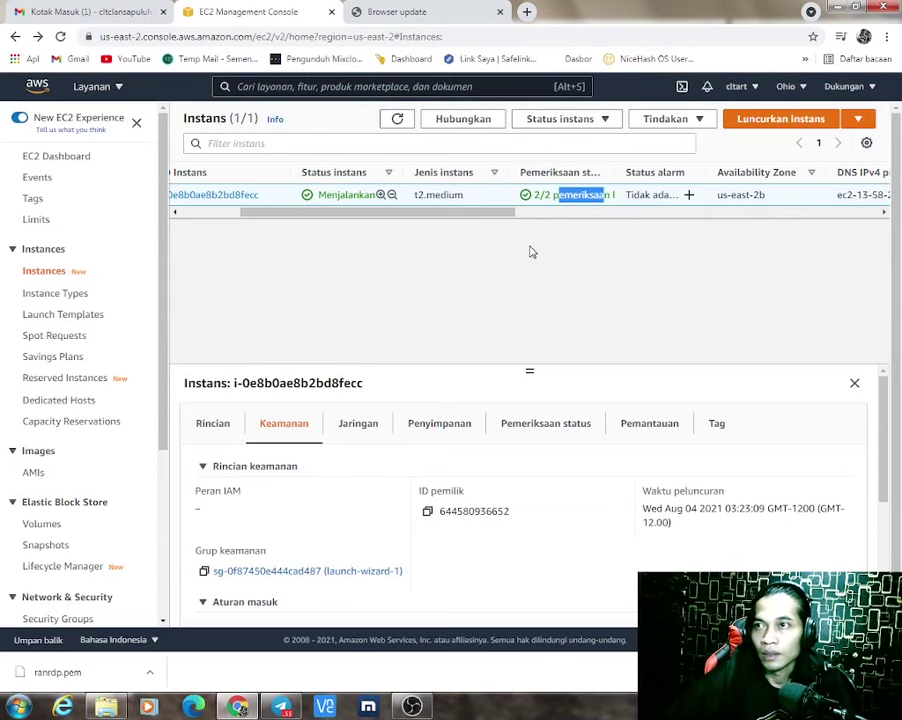
pyautogui.moveTo(380, 213); pyautogui.dragTo(258, 203)
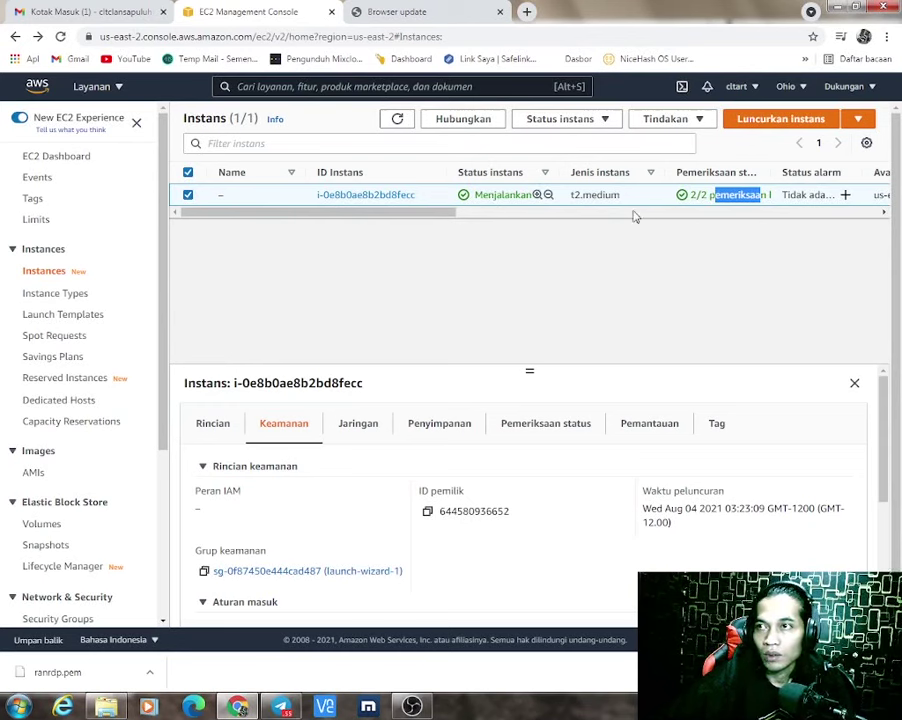
pyautogui.moveTo(304, 216); pyautogui.dragTo(383, 223)
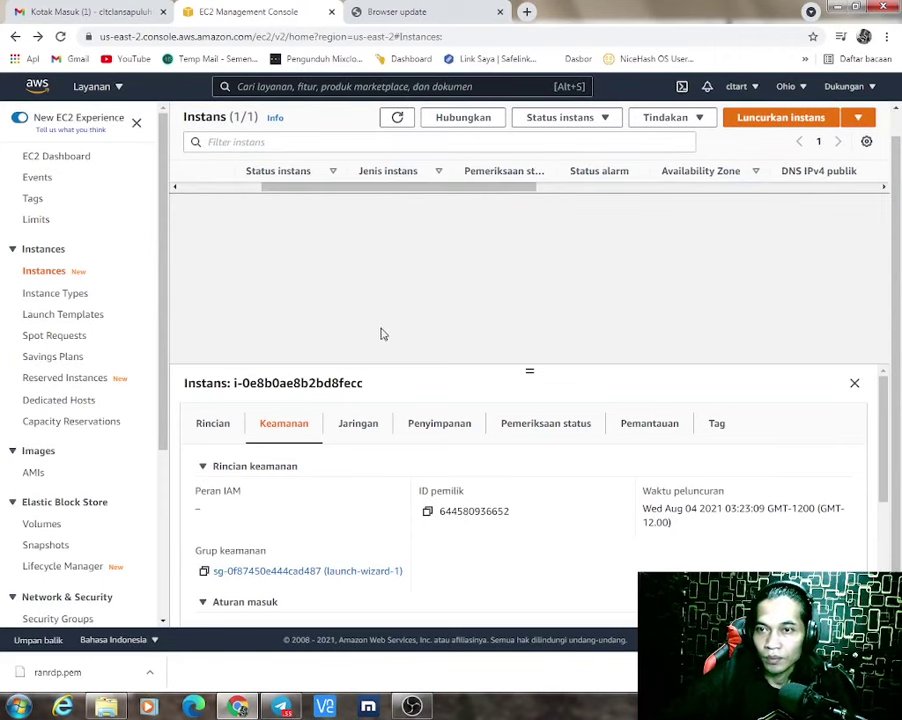
pyautogui.scroll(-2, 343, 505)
pyautogui.scroll(-1, 343, 490)
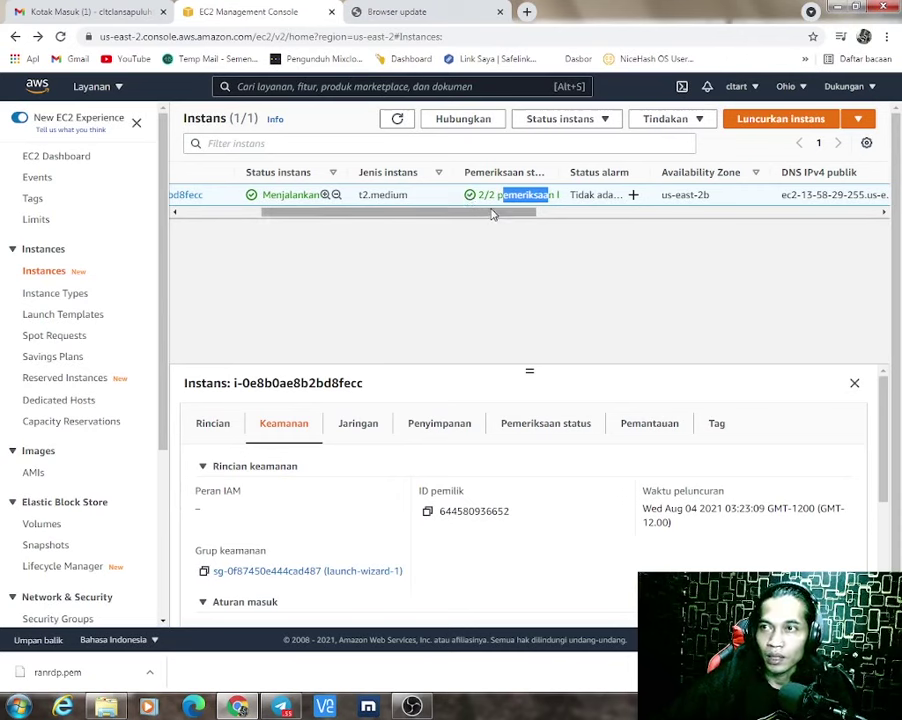
# Open the instance's RDP client connection details and request its Windows password.
pyautogui.click(465, 121)
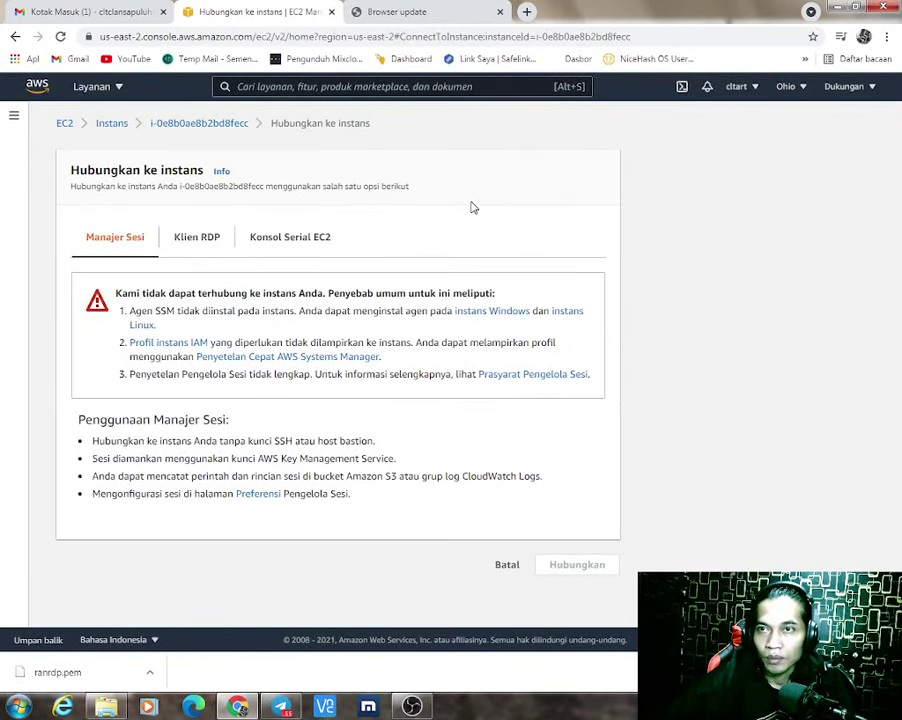
pyautogui.click(205, 245)
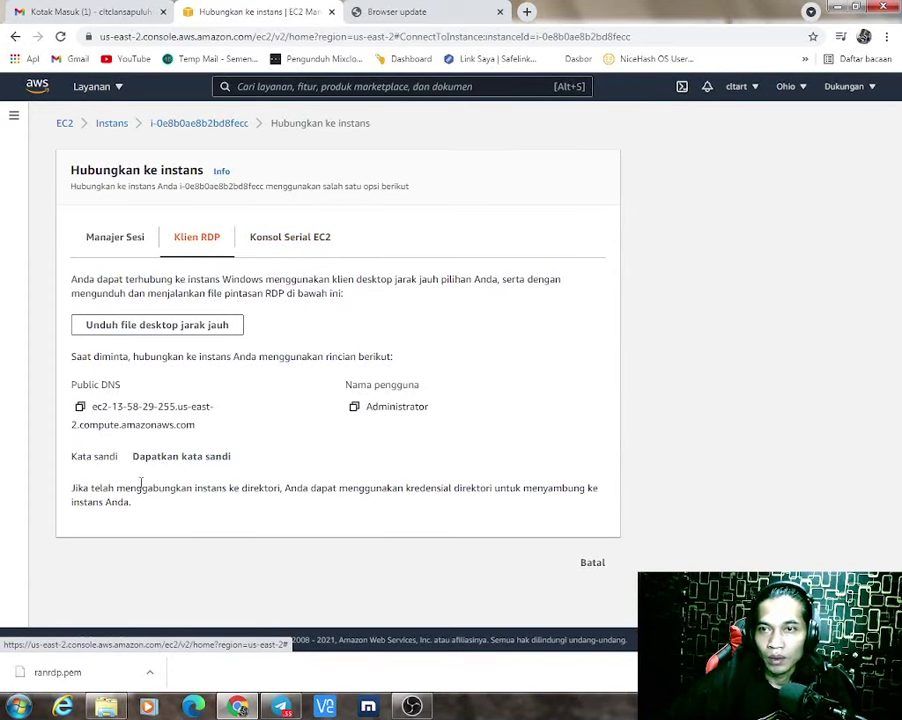
pyautogui.click(164, 461)
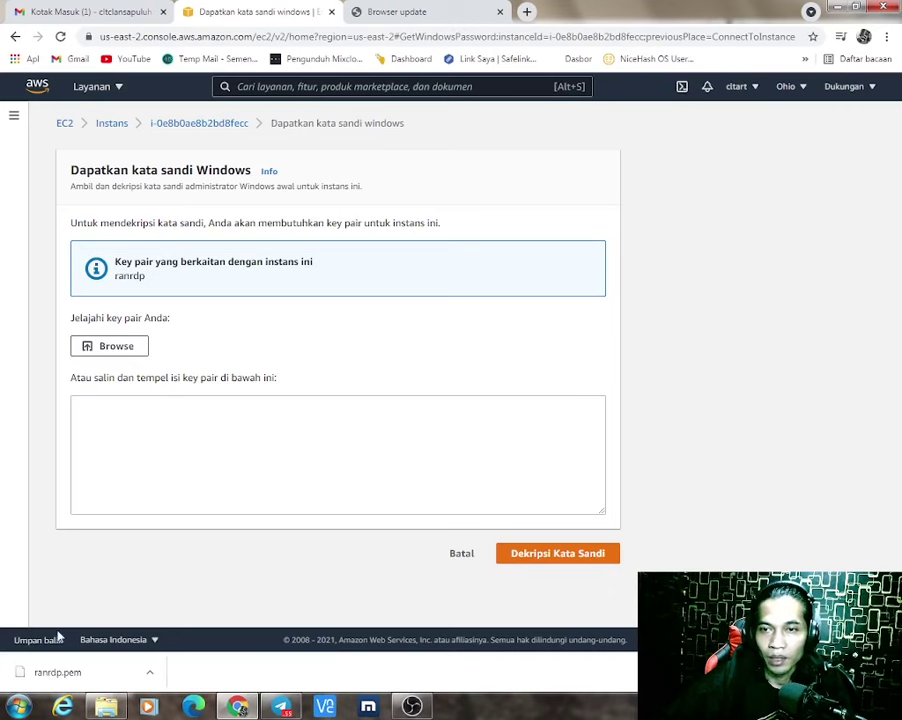
pyautogui.moveTo(48, 674); pyautogui.dragTo(92, 348)
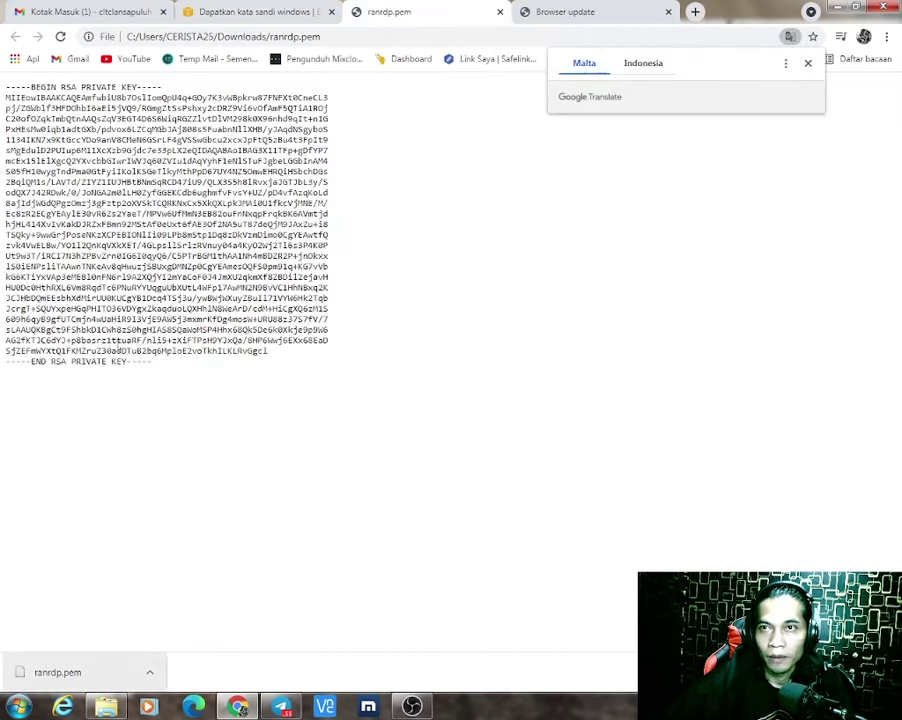
pyautogui.click(236, 10)
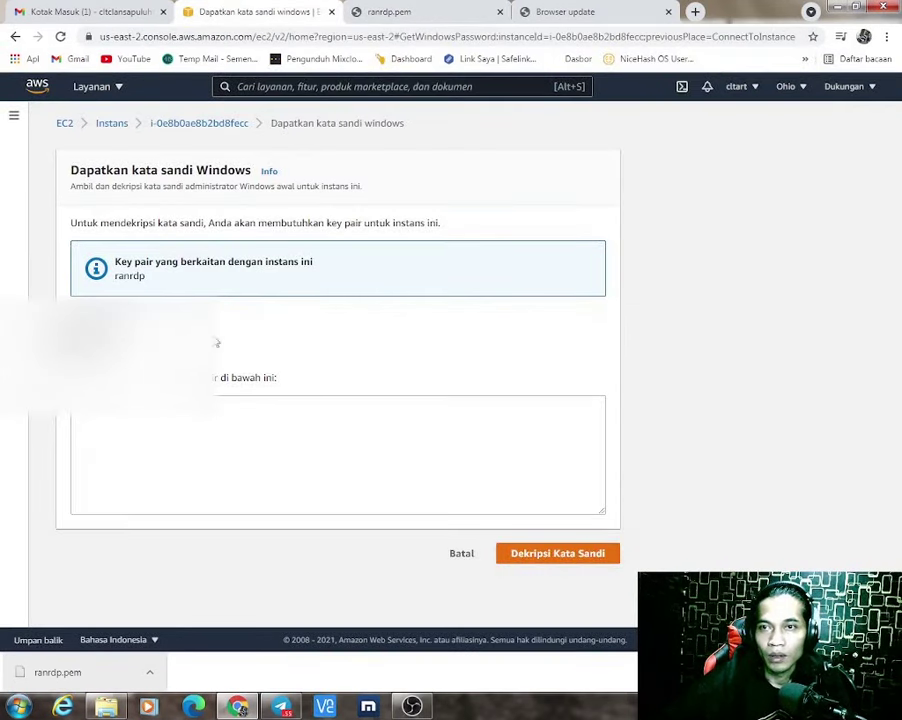
pyautogui.click(151, 673)
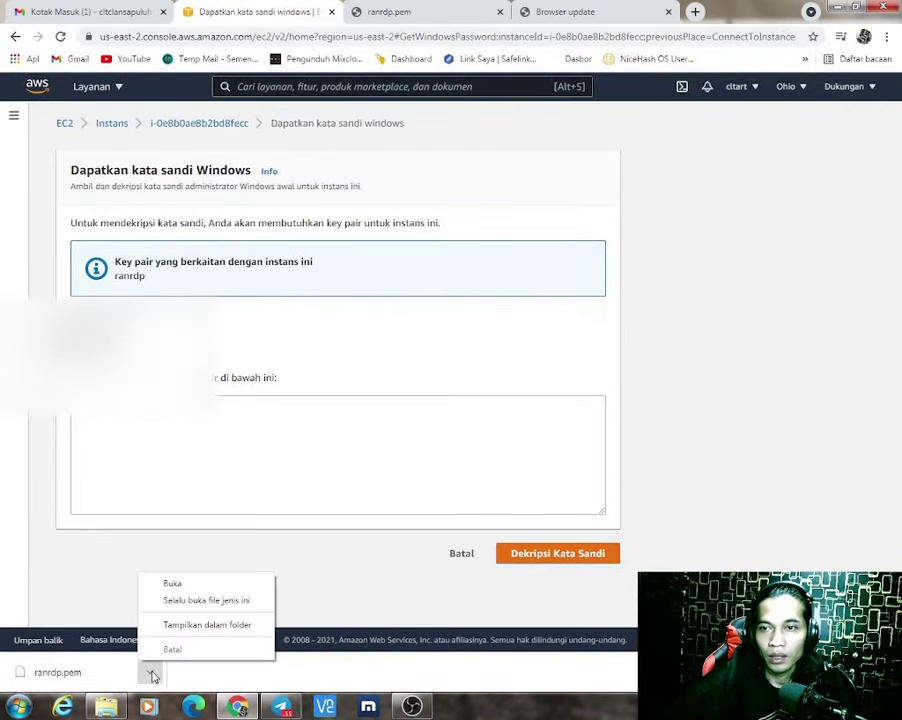
# Load the private key file ranrdp.pem from Downloads as the key pair and decrypt the instance's Windows password.
pyautogui.click(95, 348)
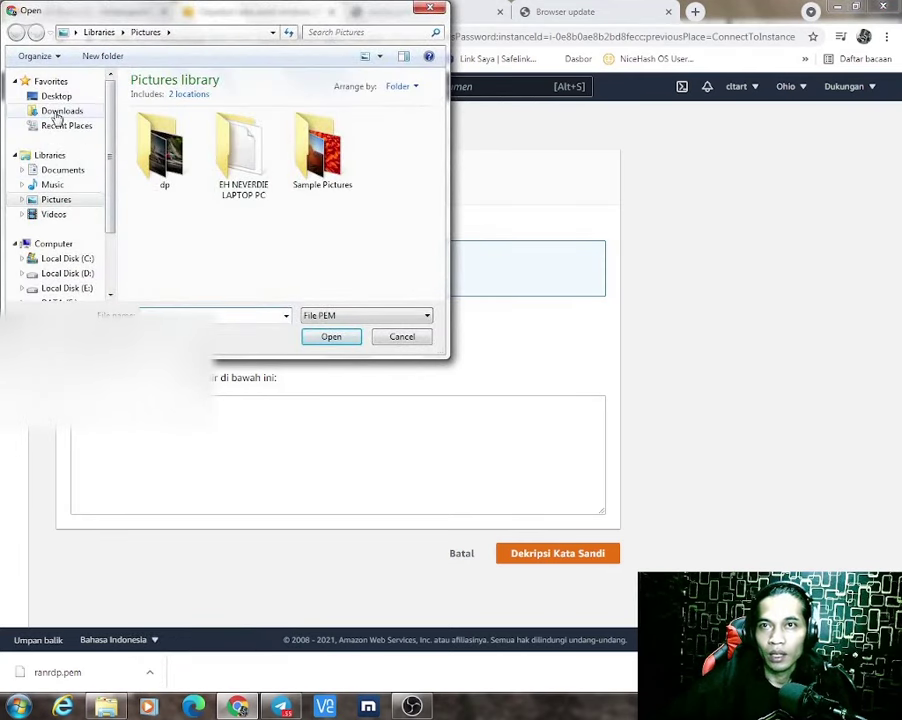
pyautogui.click(57, 111)
pyautogui.doubleClick(167, 188)
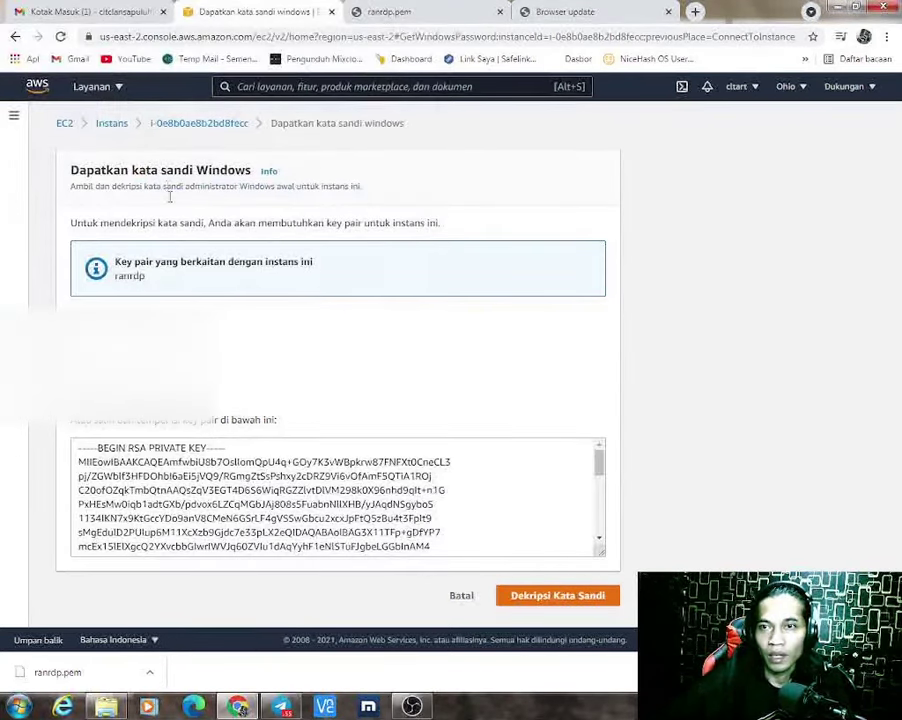
pyautogui.click(562, 598)
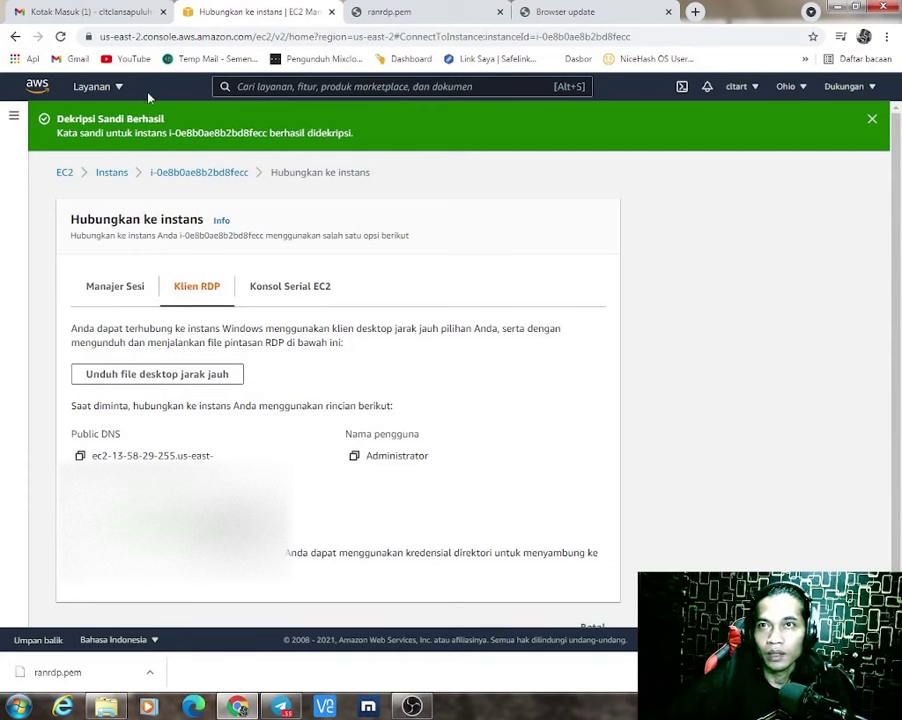
# Leave the connection page, return to the list of instances and review the instance's running state and status check.
pyautogui.click(96, 290)
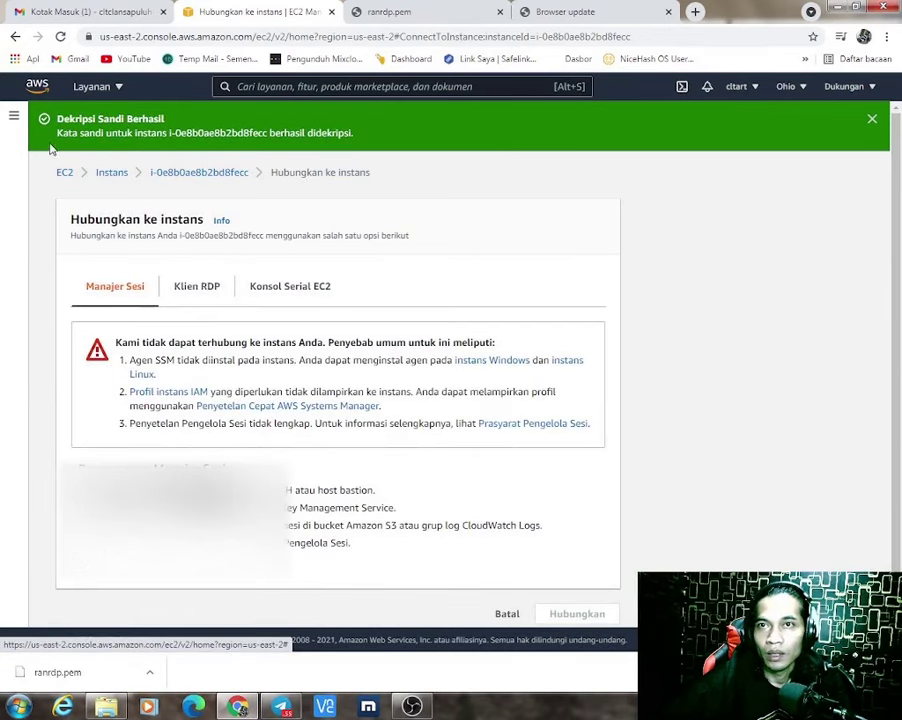
pyautogui.click(14, 36)
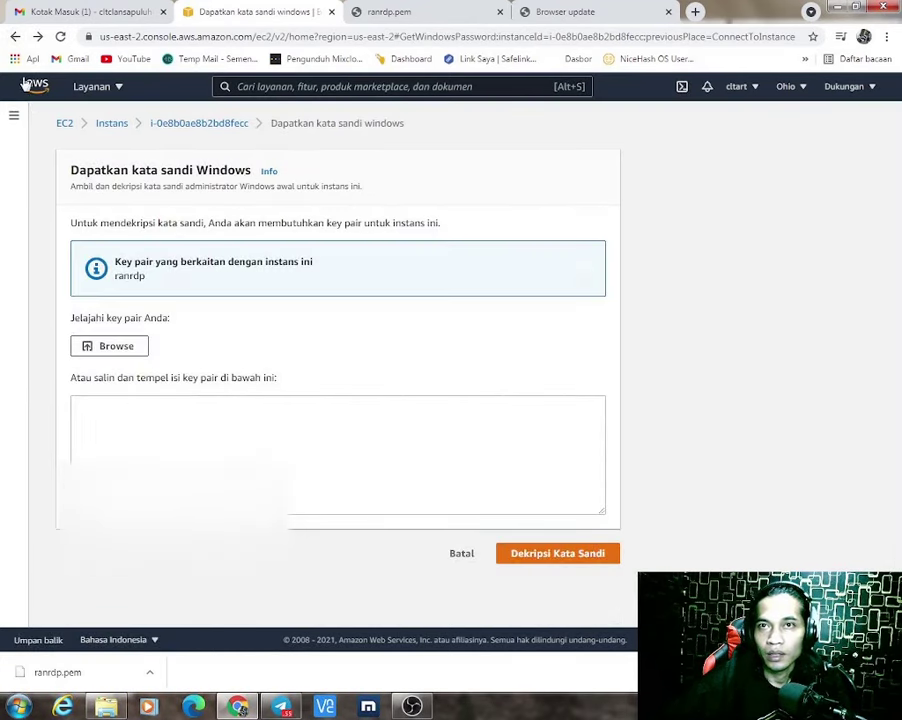
pyautogui.click(14, 36)
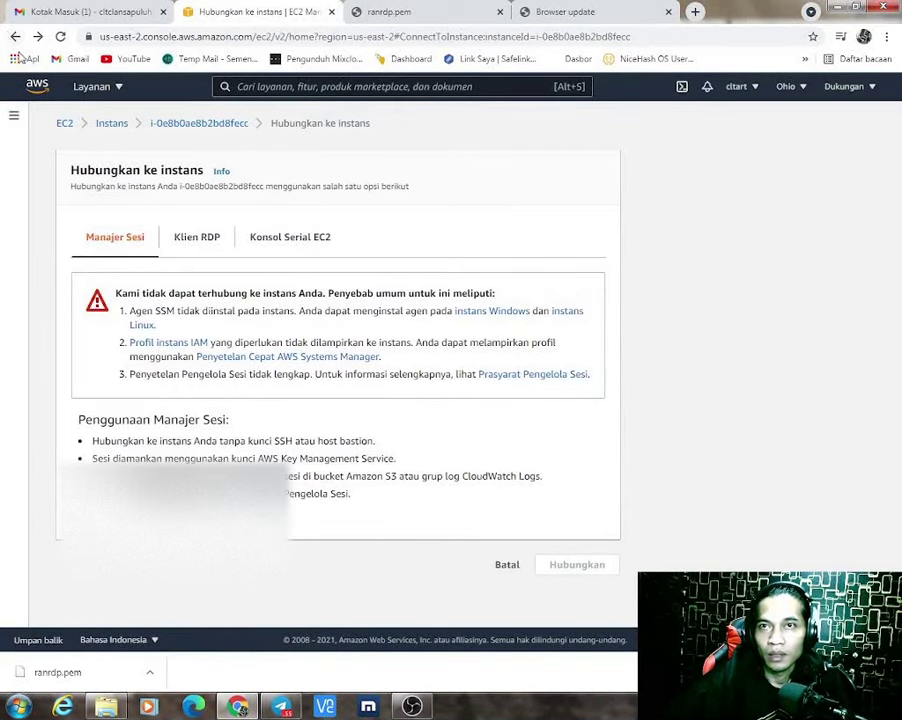
pyautogui.click(14, 36)
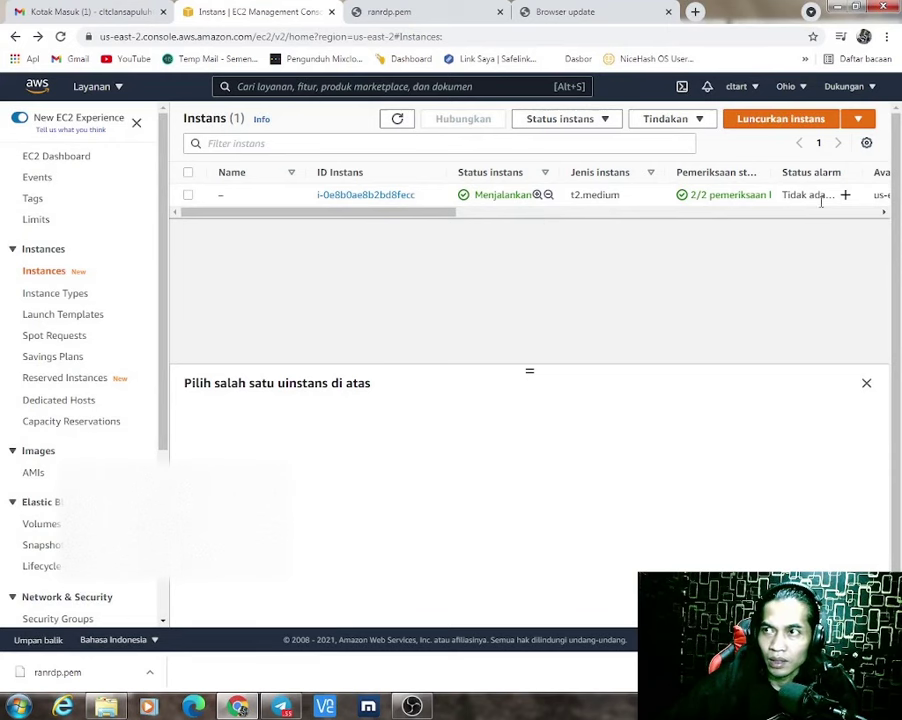
pyautogui.moveTo(433, 213); pyautogui.dragTo(463, 244)
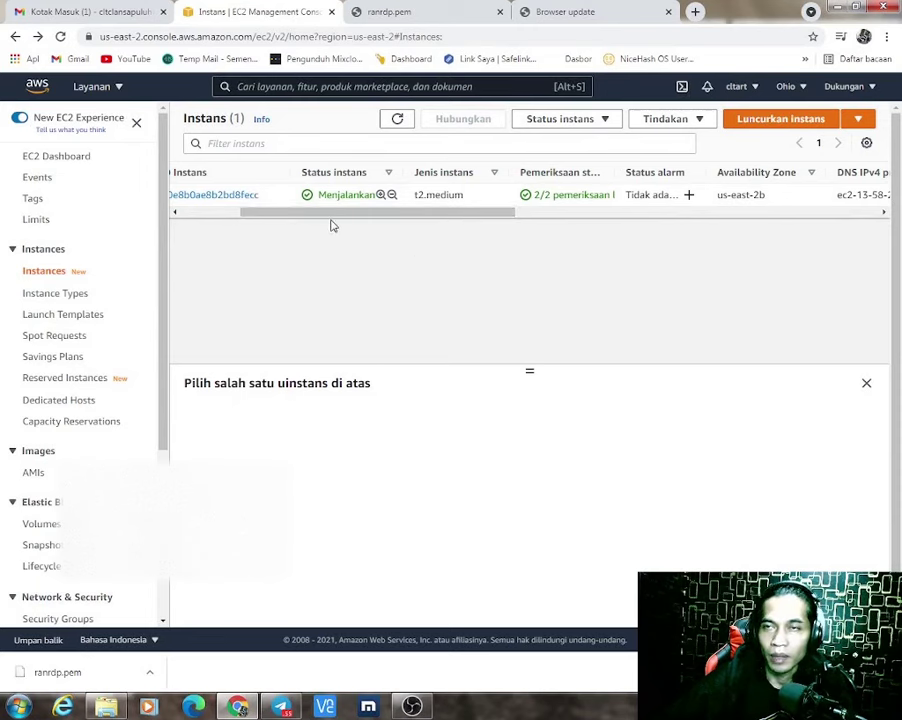
pyautogui.moveTo(310, 216)
pyautogui.mouseDown()
pyautogui.moveTo(211, 218)
pyautogui.moveTo(297, 214)
pyautogui.mouseUp()
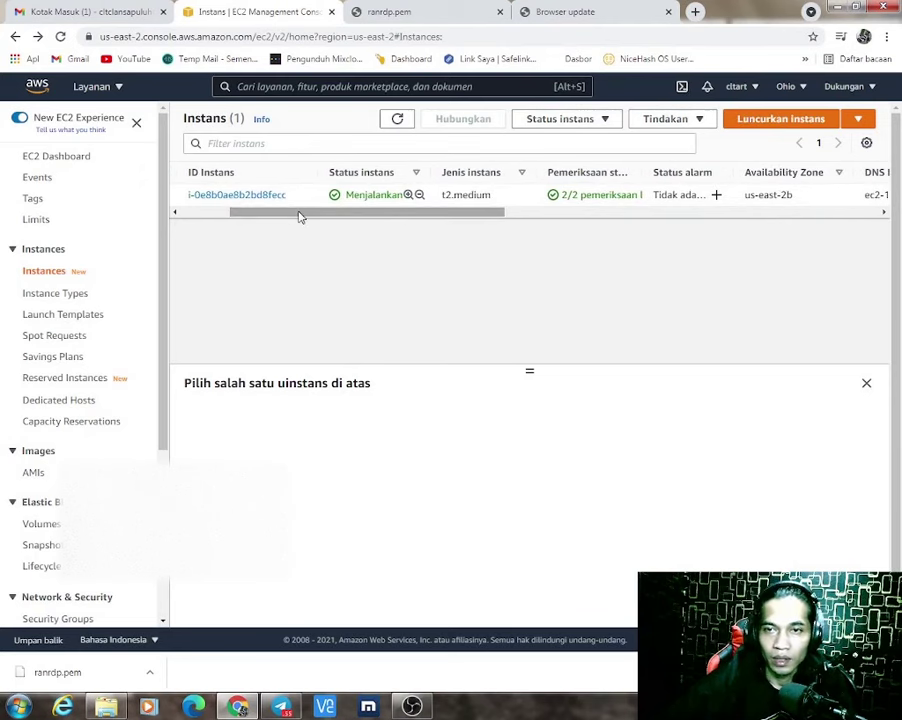
pyautogui.moveTo(300, 217)
pyautogui.mouseDown()
pyautogui.moveTo(260, 213)
pyautogui.moveTo(286, 214)
pyautogui.mouseUp()
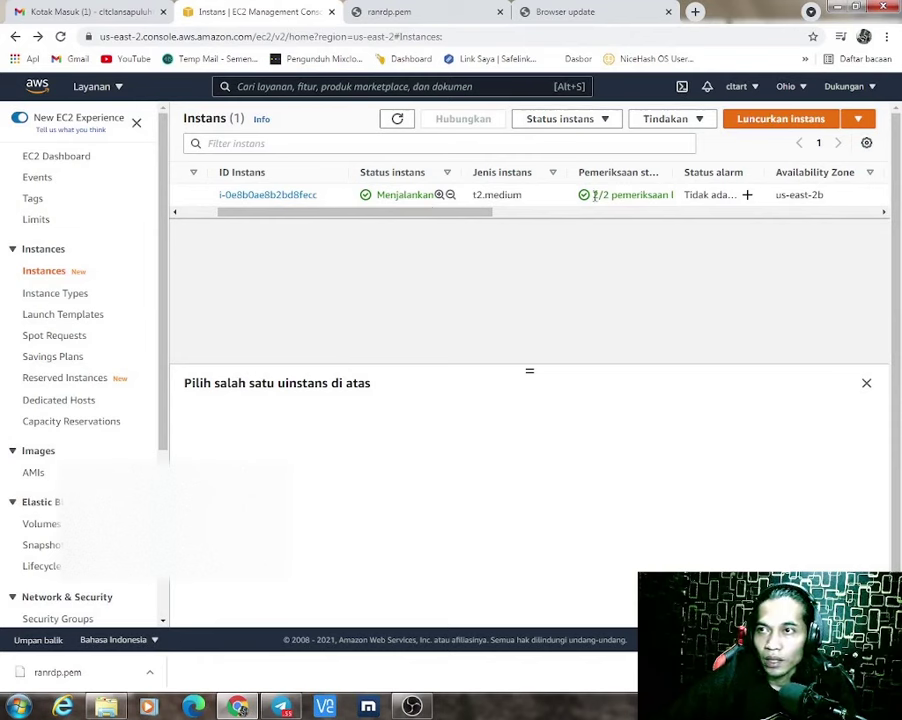
# Reload the instance list and examine the status check of the t2.medium instance.
pyautogui.moveTo(594, 196); pyautogui.dragTo(670, 195)
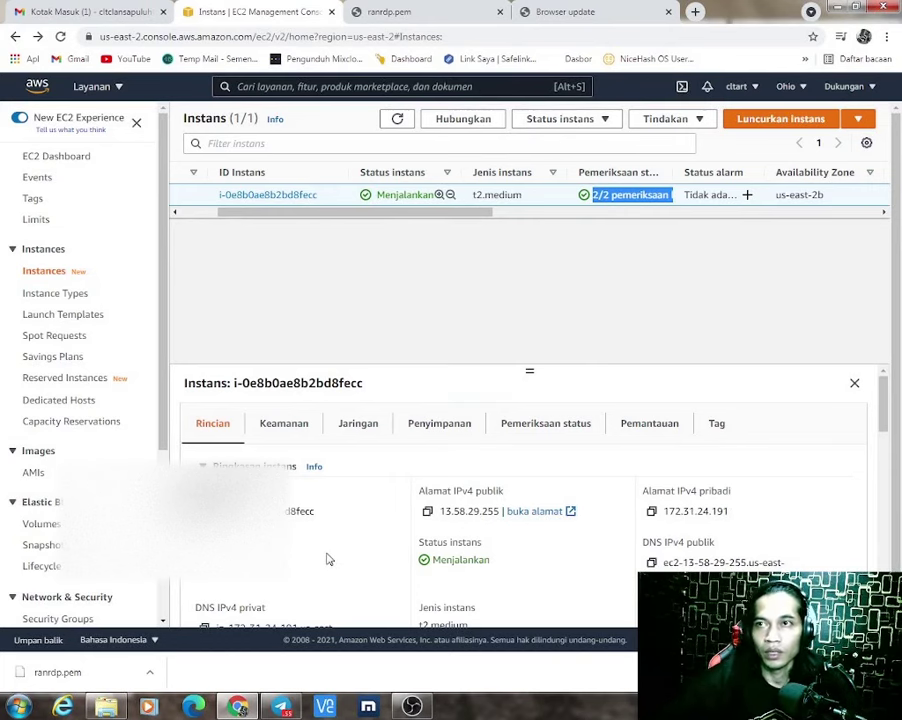
pyautogui.click(467, 299)
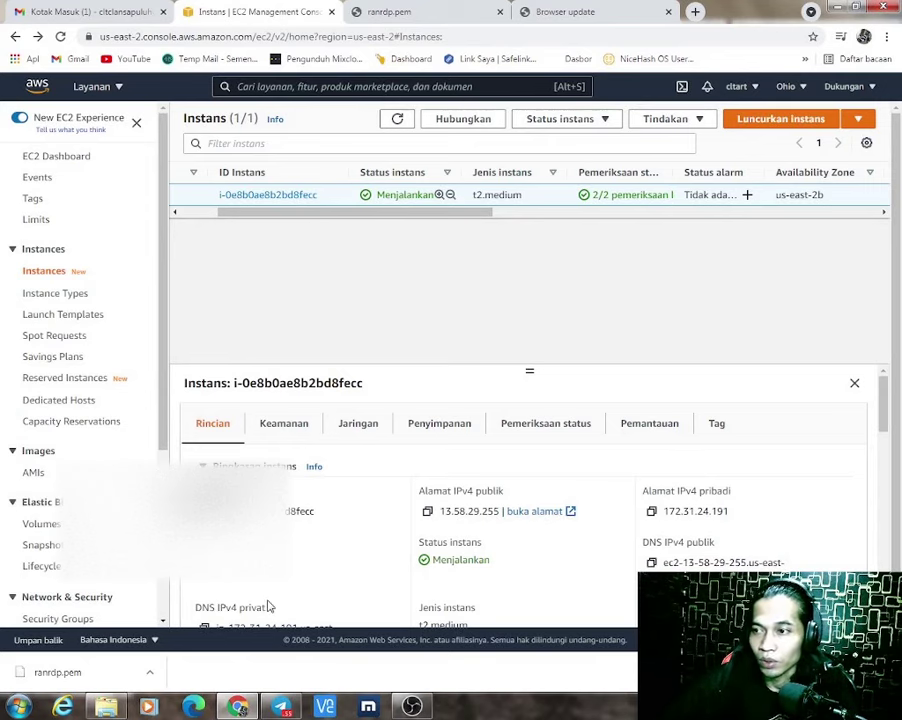
pyautogui.click(412, 707)
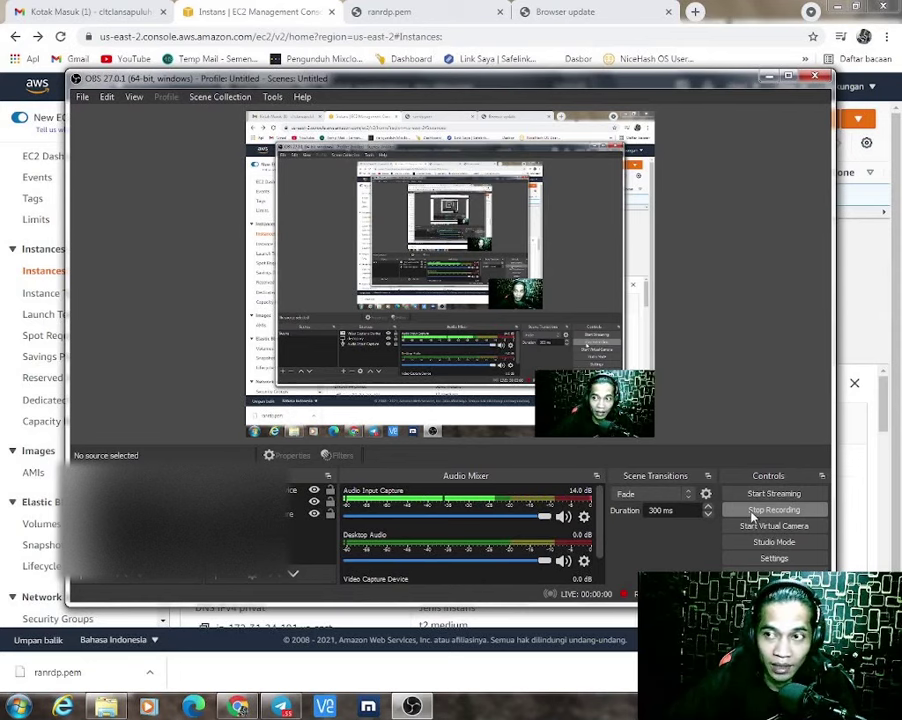
pyautogui.click(199, 30)
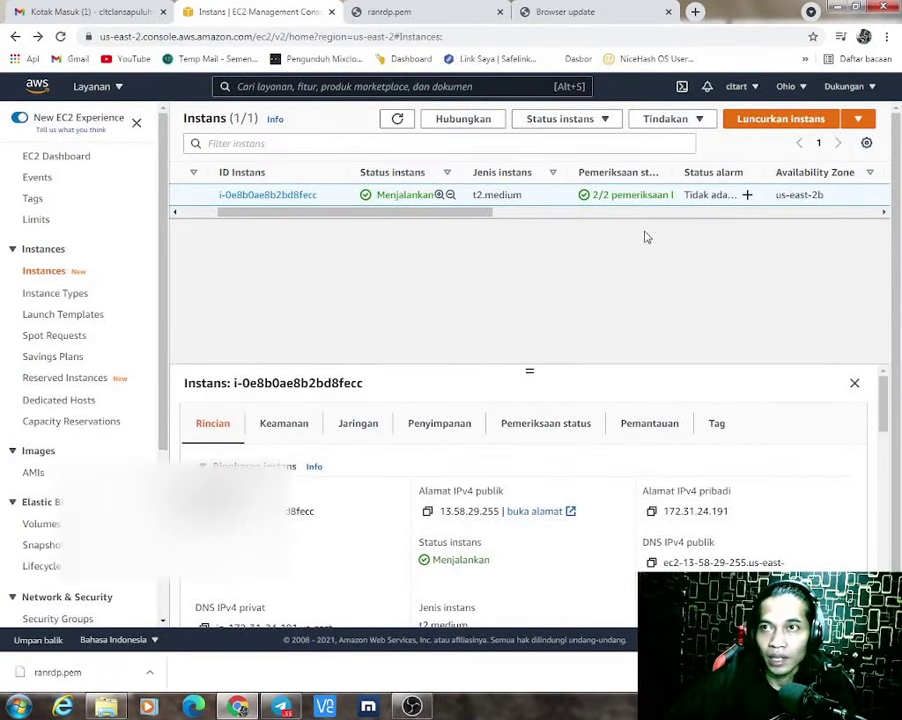
pyautogui.click(59, 37)
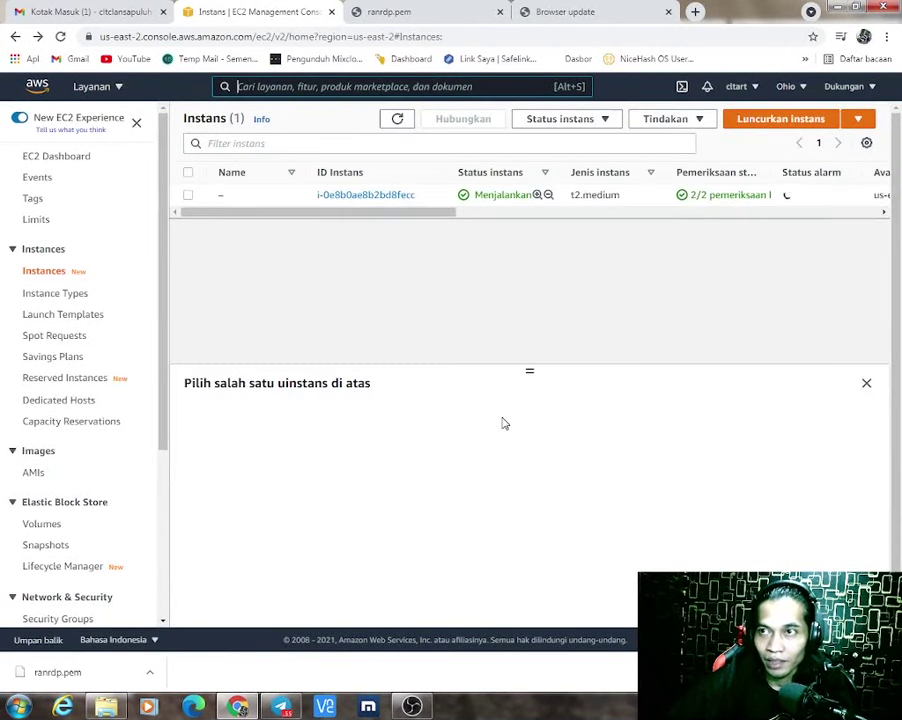
pyautogui.doubleClick(720, 194)
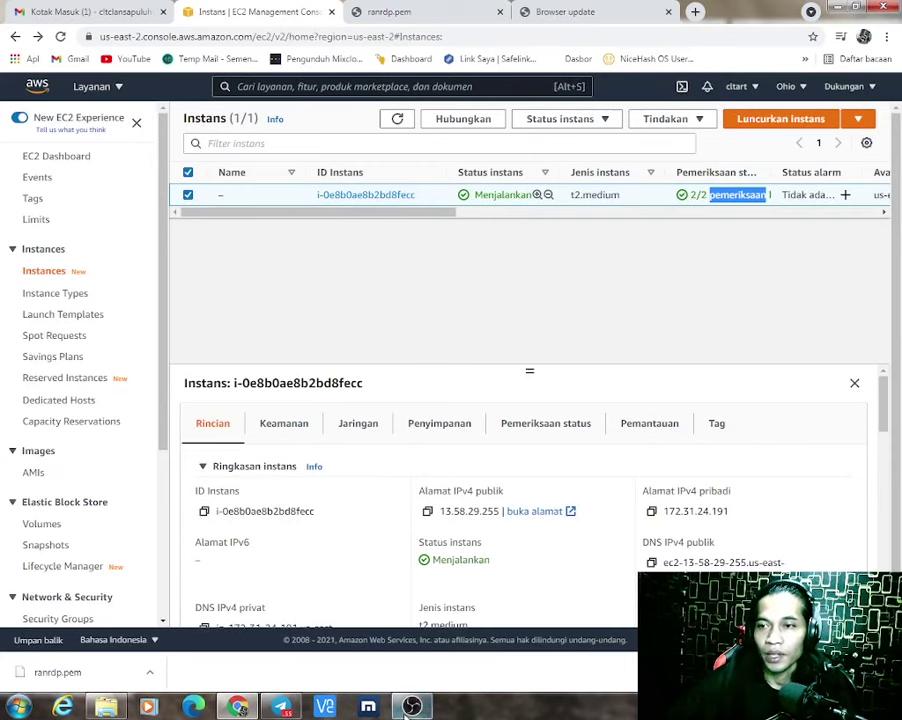
pyautogui.hotkey('alt', 'Tab')
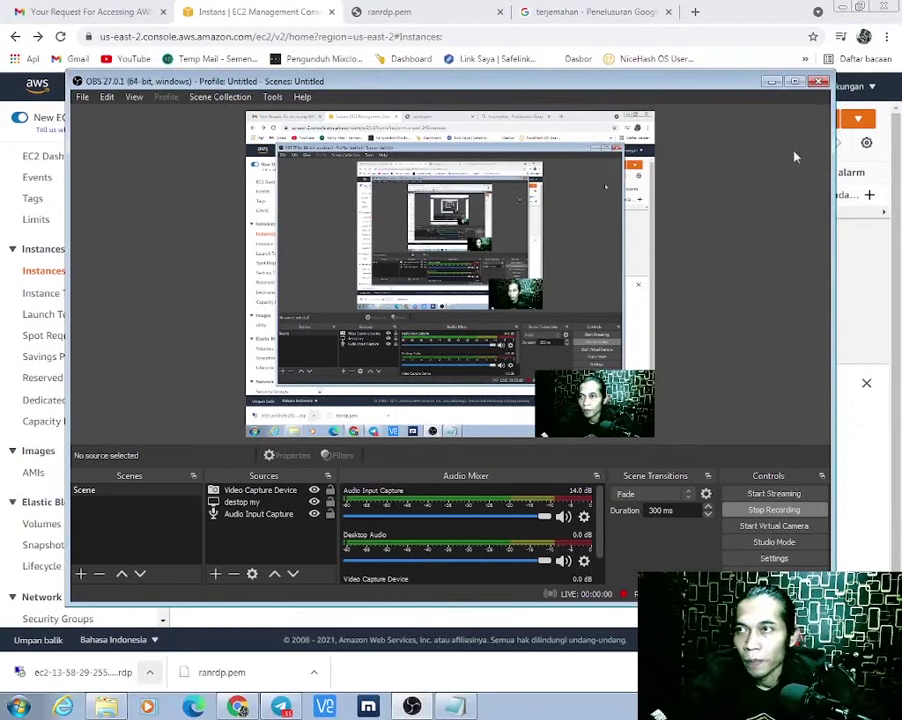
pyautogui.click(772, 81)
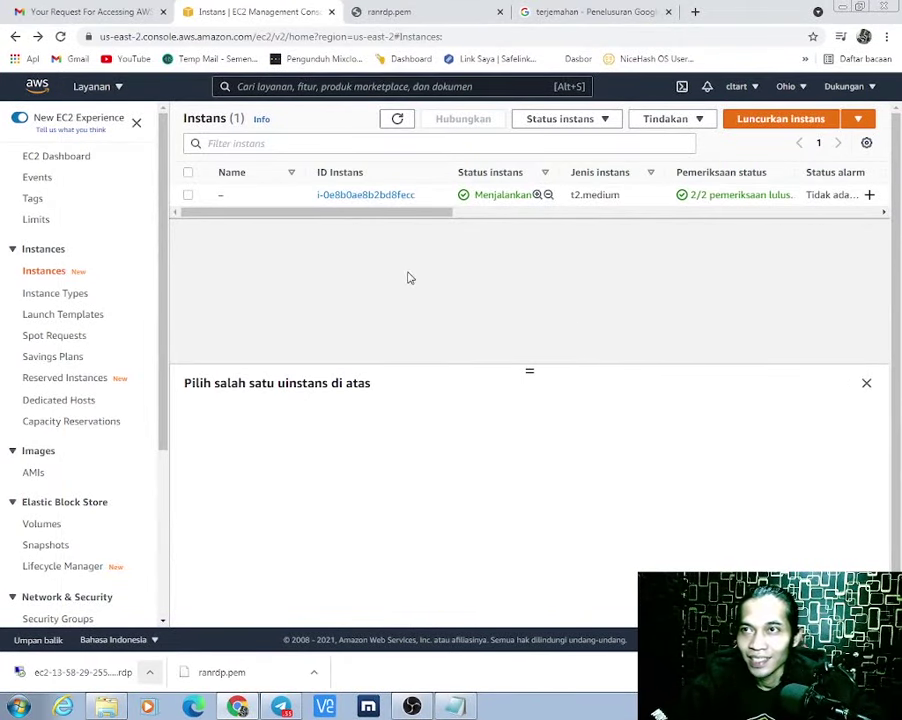
# Select the instance in the list, narrow the instance status column and widen the status check column.
pyautogui.click(189, 196)
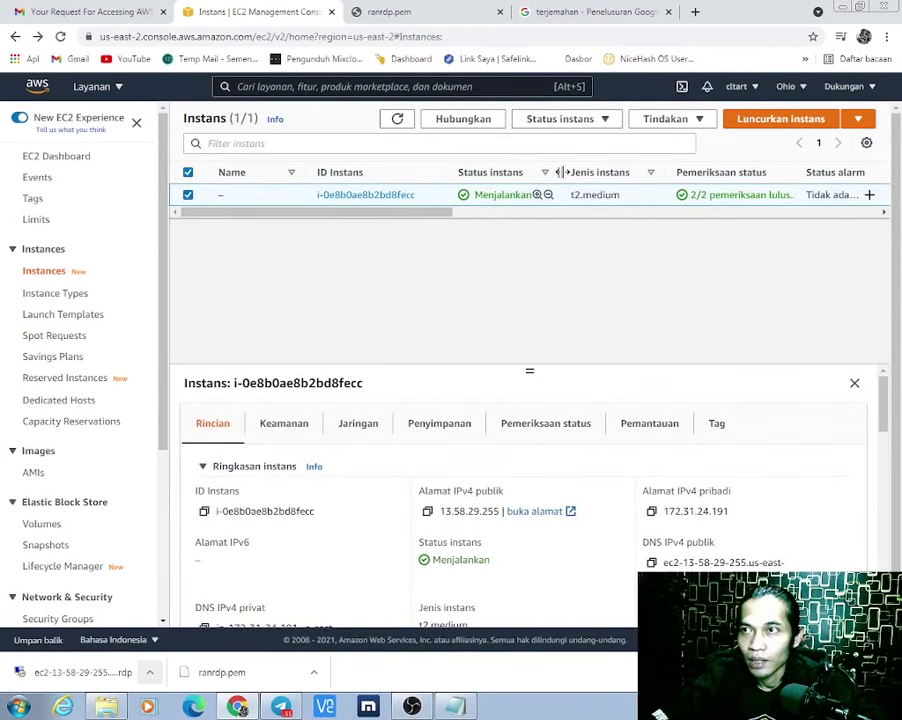
pyautogui.moveTo(561, 173); pyautogui.dragTo(530, 171)
pyautogui.moveTo(763, 170); pyautogui.dragTo(801, 169)
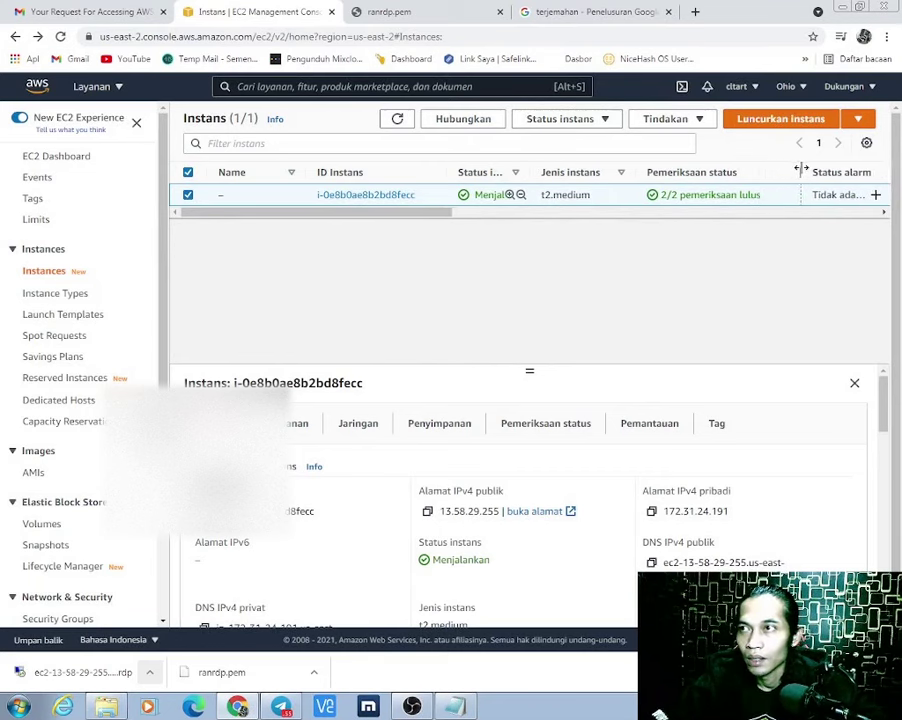
# Download the instance's remote desktop file from its RDP client connection details and launch the connection despite the unknown publisher.
pyautogui.click(455, 120)
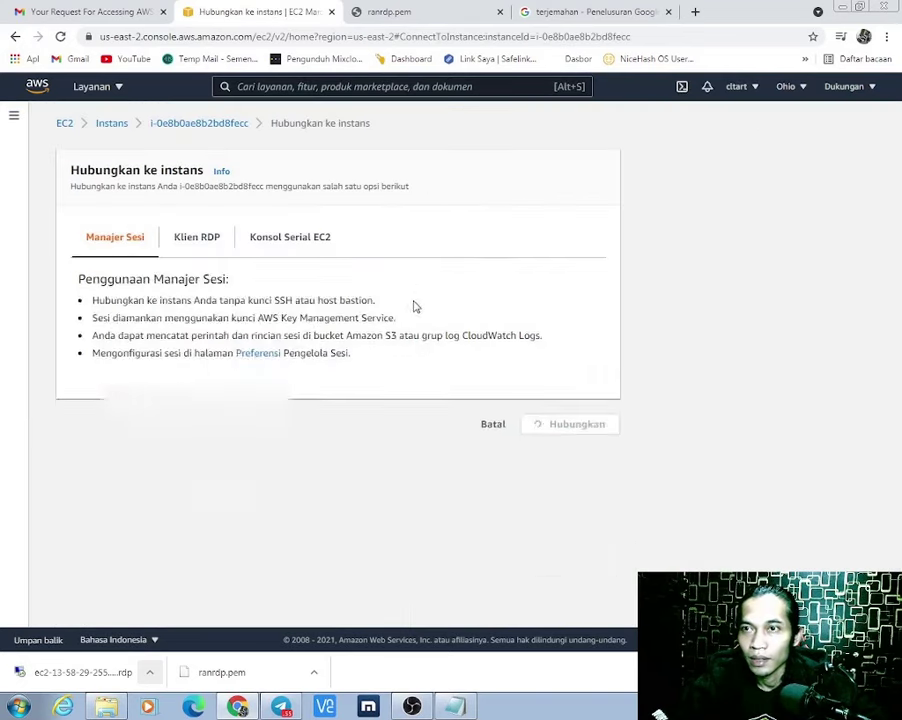
pyautogui.click(196, 236)
pyautogui.click(202, 324)
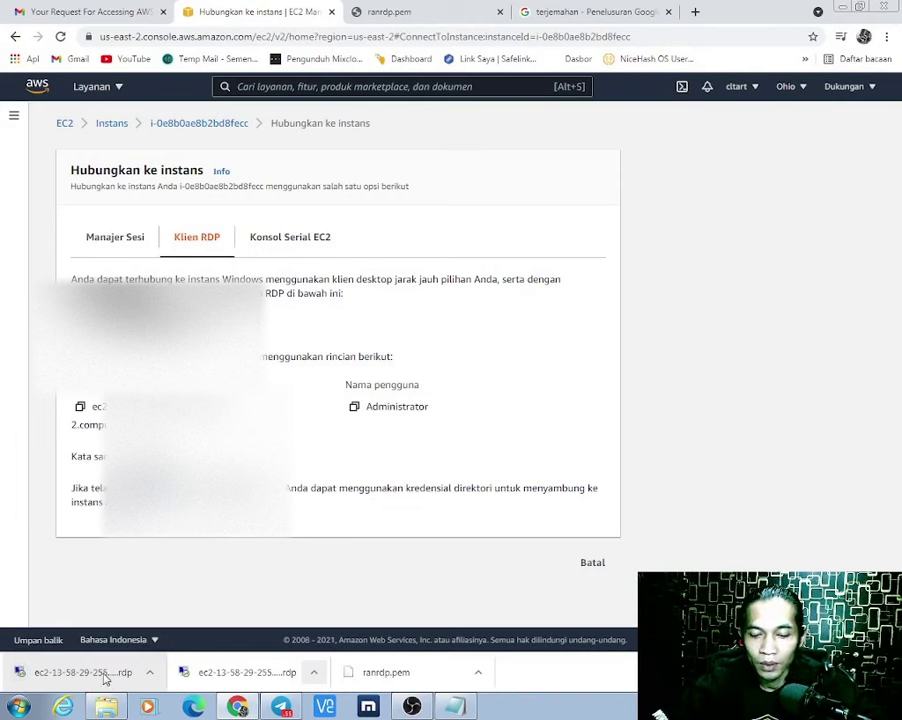
pyautogui.click(105, 679)
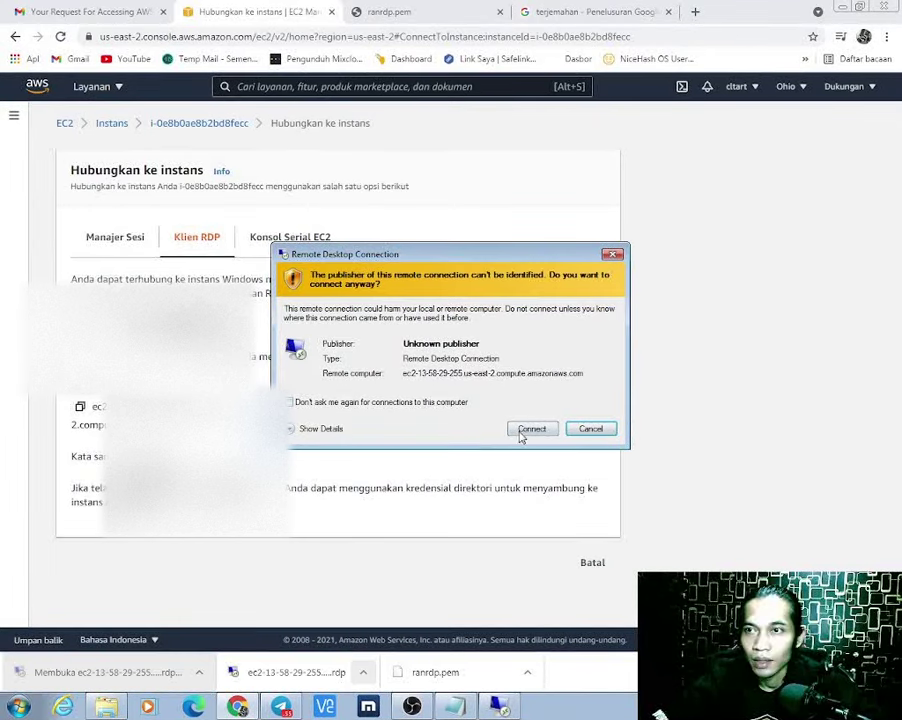
pyautogui.click(533, 432)
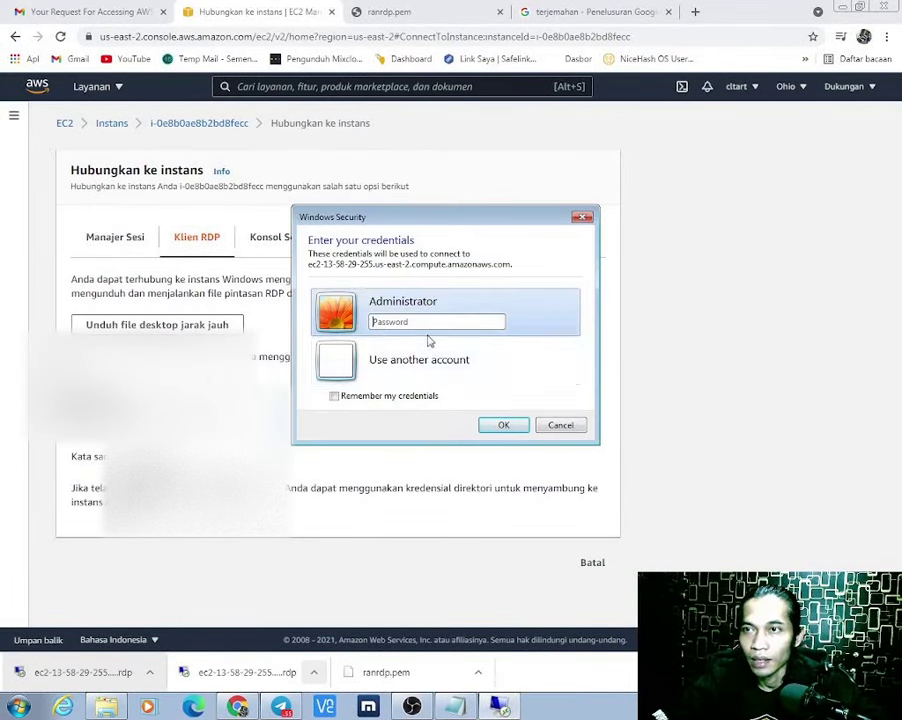
# Try to sign in to the remote computer as Administrator with the password held on the clipboard.
pyautogui.rightClick(410, 322)
pyautogui.click(434, 387)
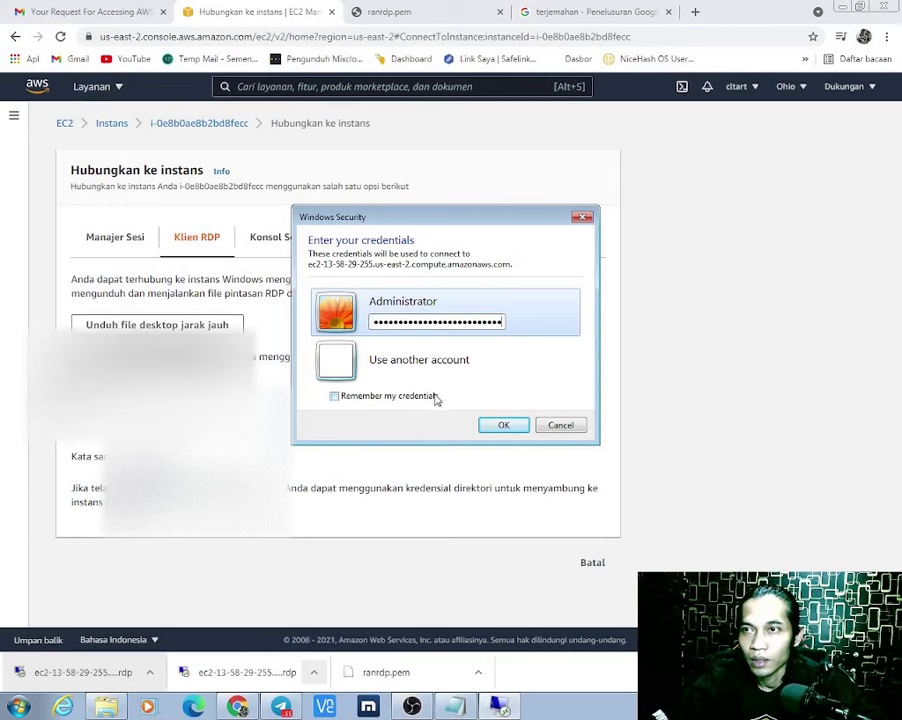
pyautogui.click(496, 430)
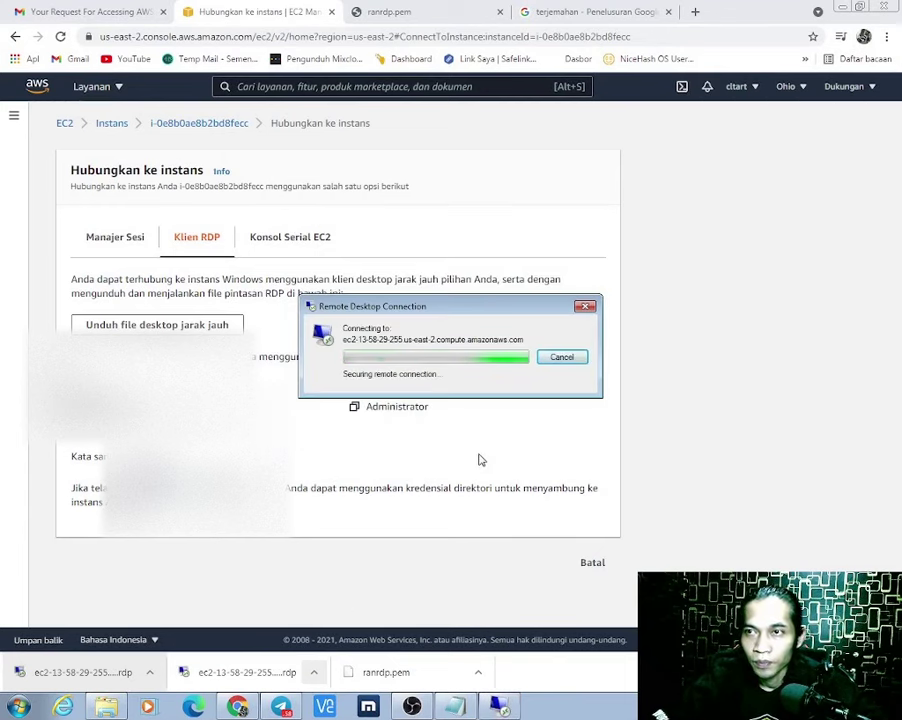
# Copy the Administrator password from the open text note, sign in to the remote computer with it and accept the untrusted certificate.
pyautogui.click(455, 706)
pyautogui.rightClick(143, 423)
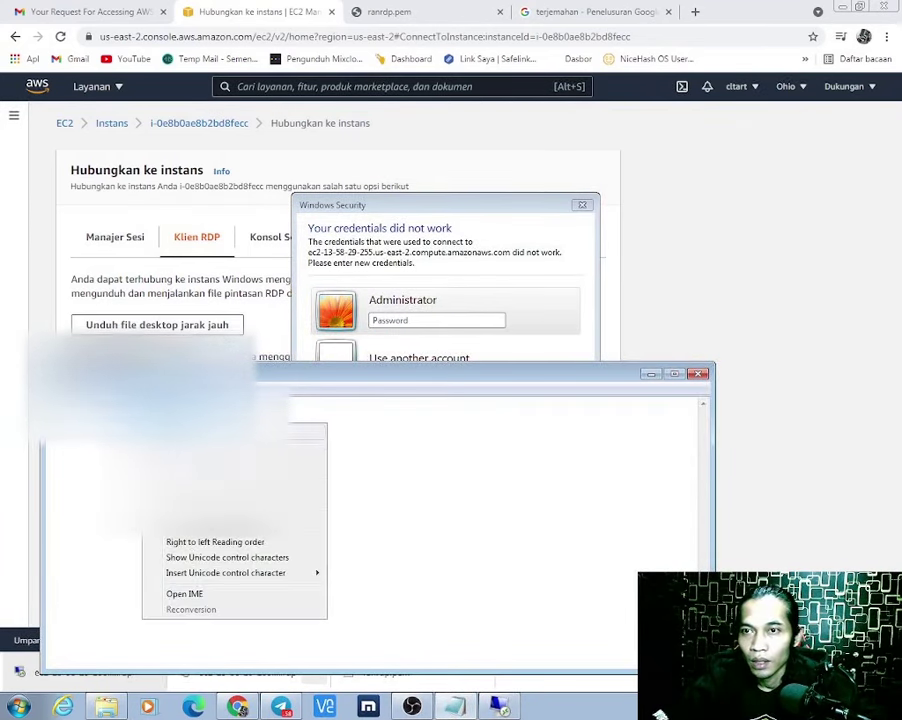
pyautogui.click(180, 468)
pyautogui.click(437, 320)
pyautogui.rightClick(396, 321)
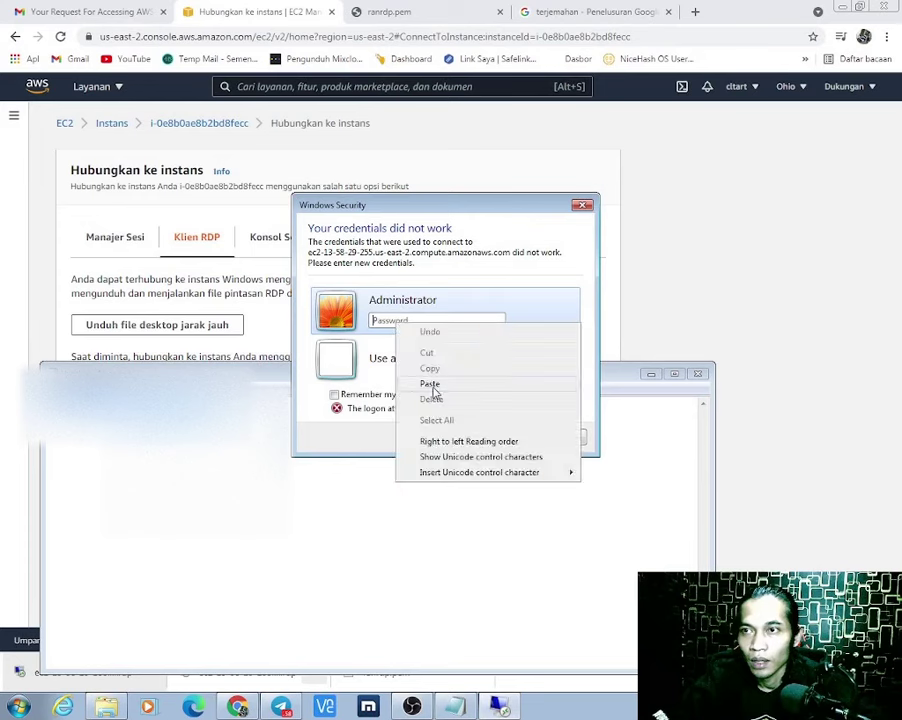
pyautogui.click(433, 391)
pyautogui.click(651, 374)
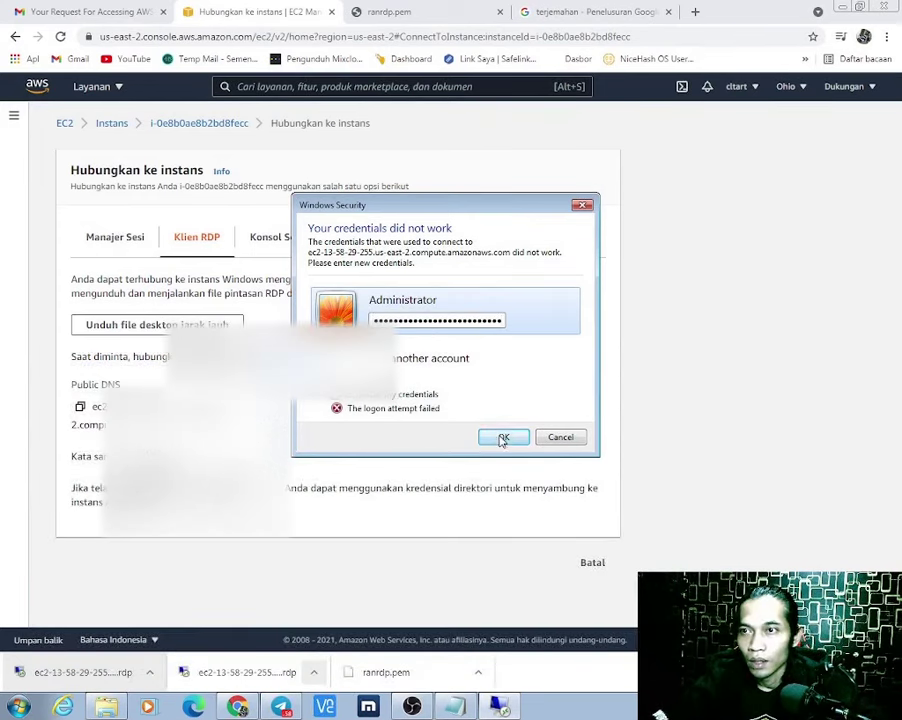
pyautogui.click(503, 438)
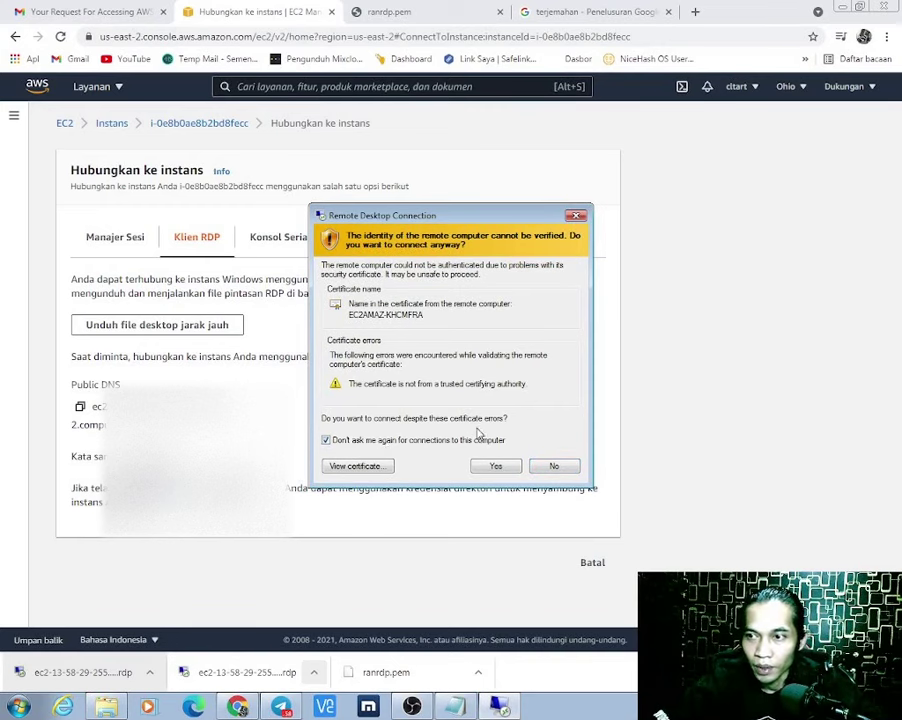
pyautogui.click(497, 466)
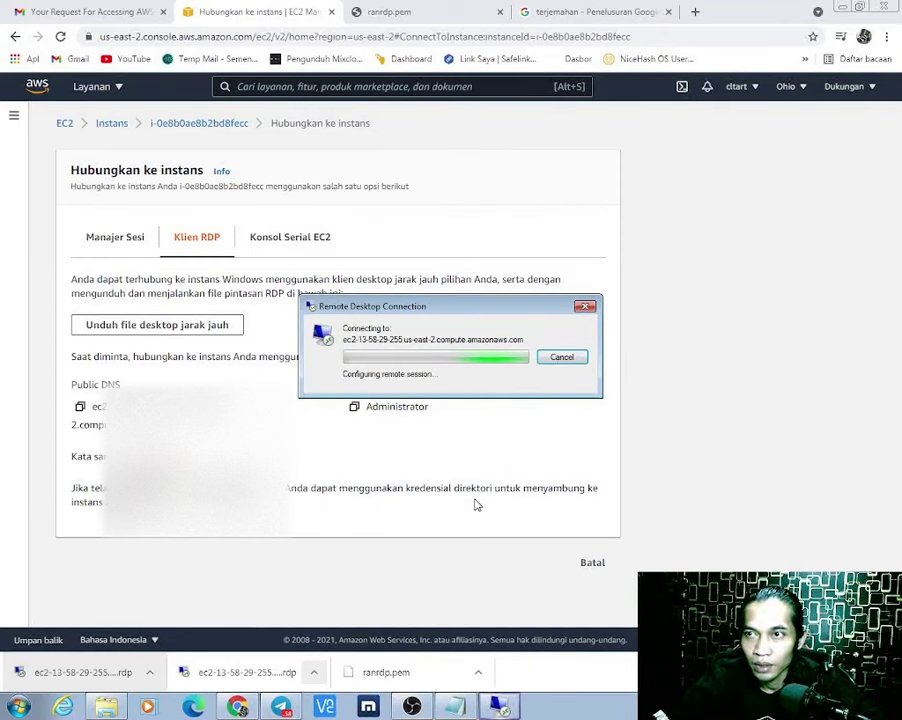
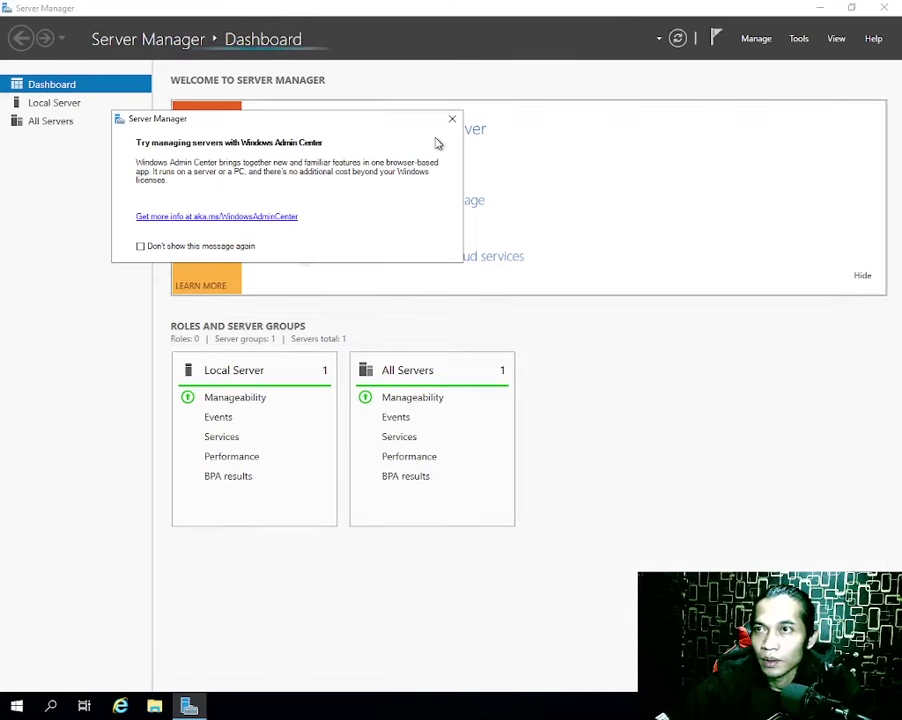
# Dismiss the Windows Admin Center notice and turn off the local server's IE Enhanced Security Configuration for Administrators.
pyautogui.click(452, 119)
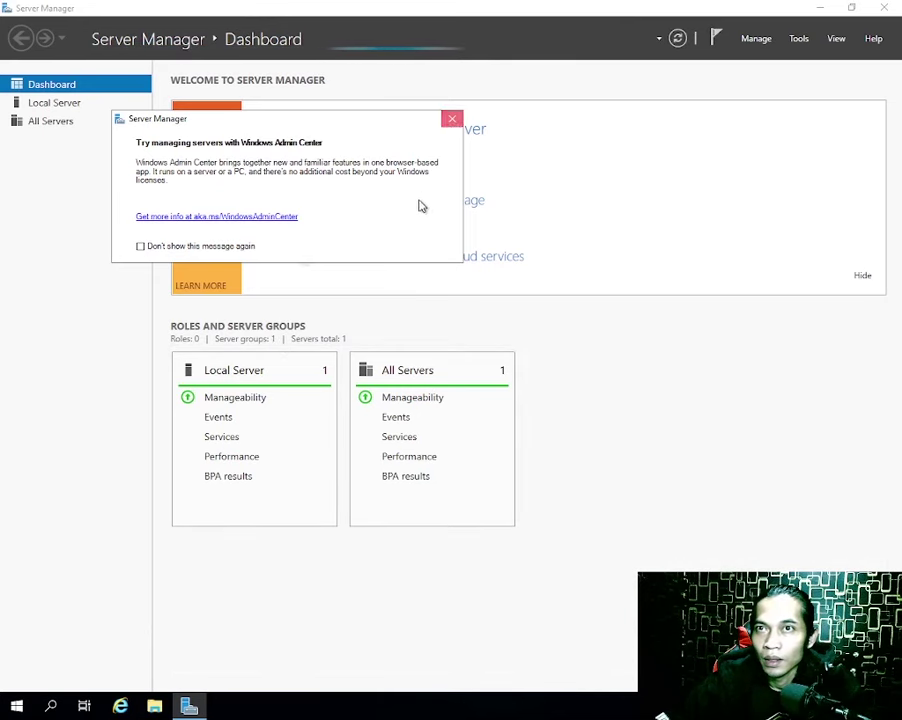
pyautogui.click(55, 108)
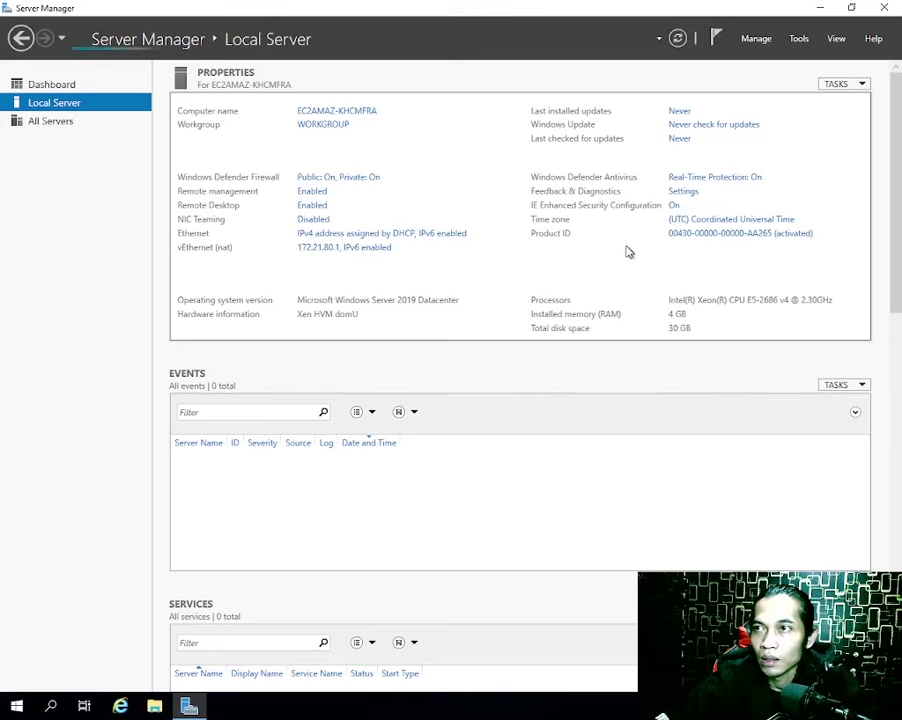
pyautogui.click(674, 209)
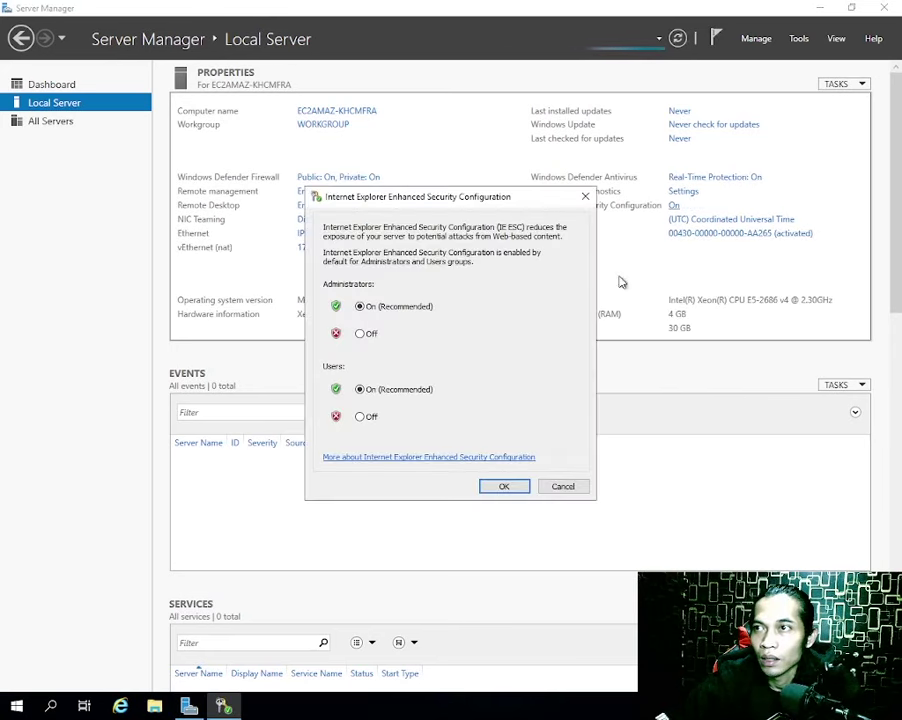
pyautogui.click(359, 333)
pyautogui.click(499, 487)
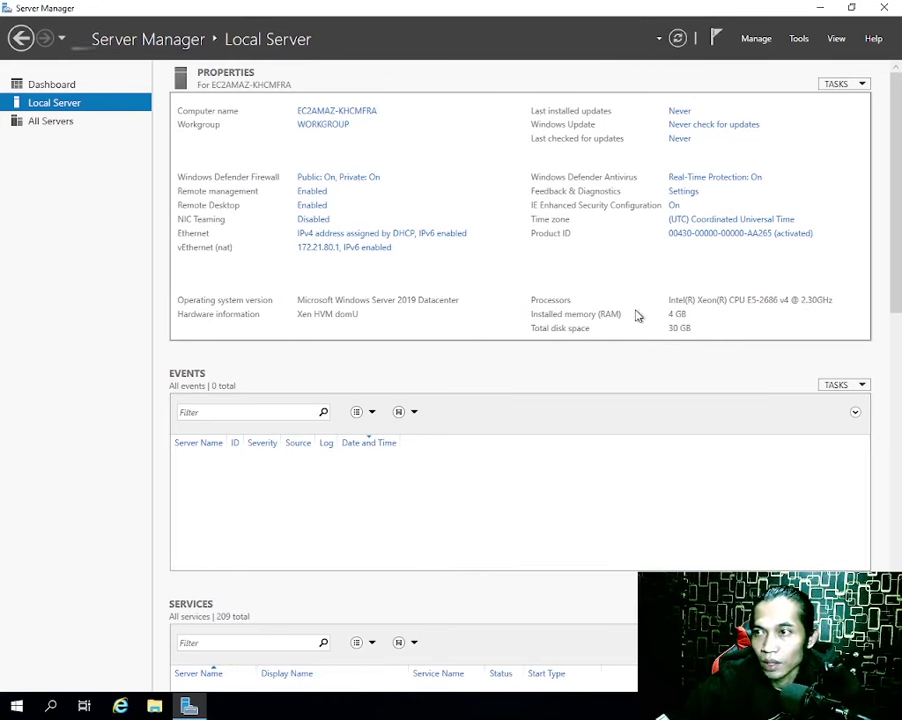
pyautogui.click(674, 206)
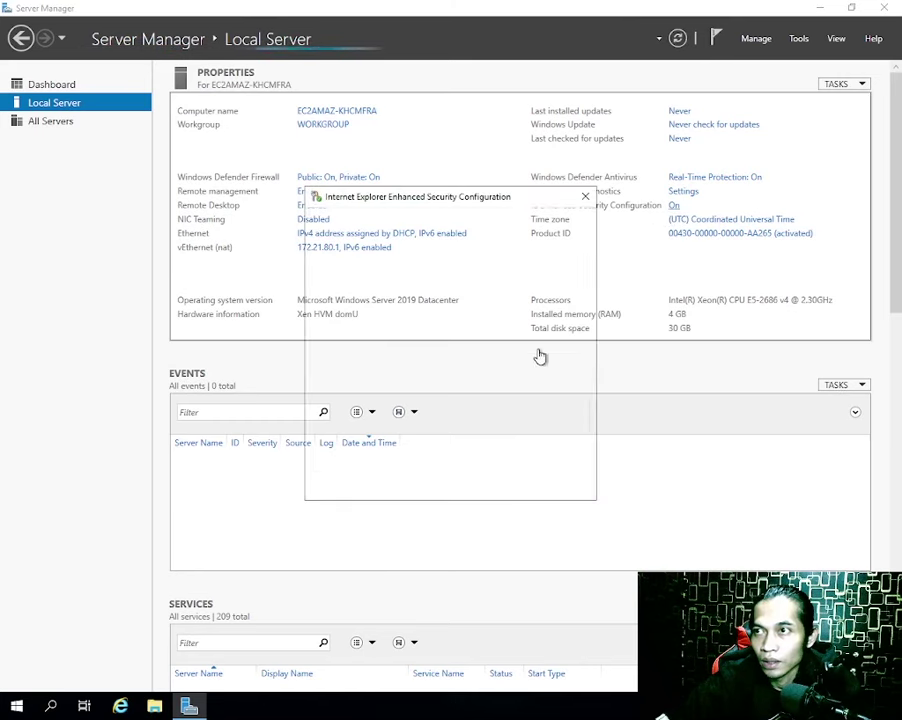
pyautogui.click(504, 483)
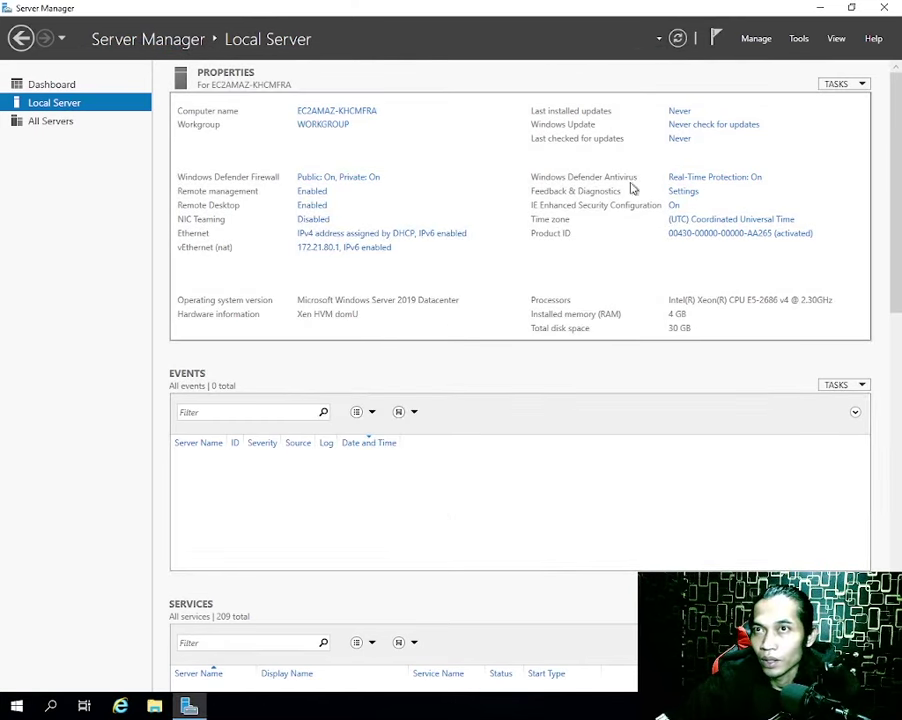
# Close Server Manager and reduce the full-screen remote session to a smaller window over the local desktop.
pyautogui.click(884, 7)
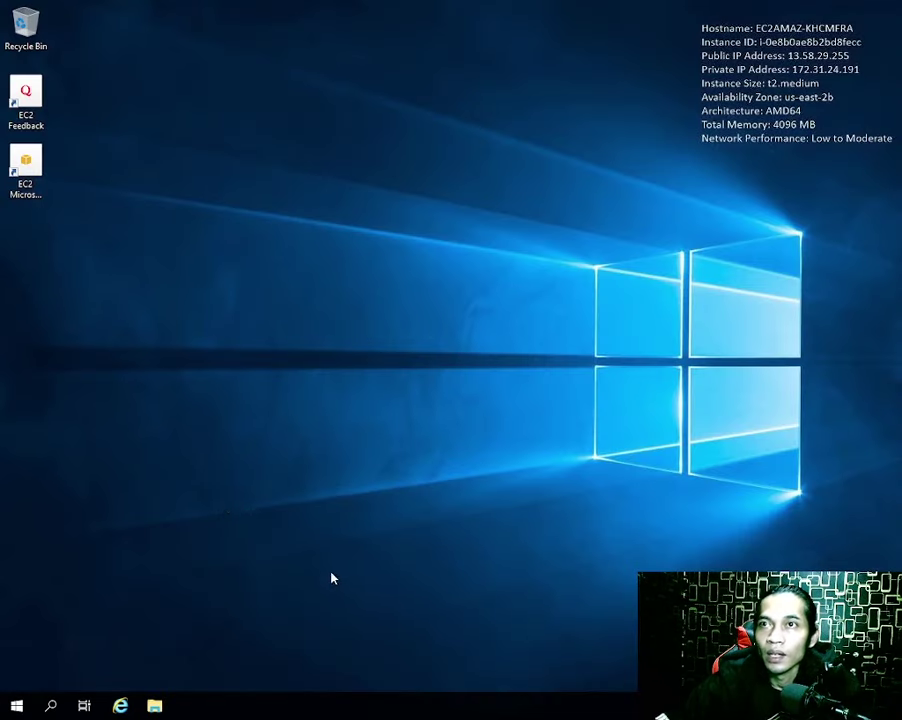
pyautogui.doubleClick(476, 12)
pyautogui.moveTo(485, 64); pyautogui.dragTo(461, 134)
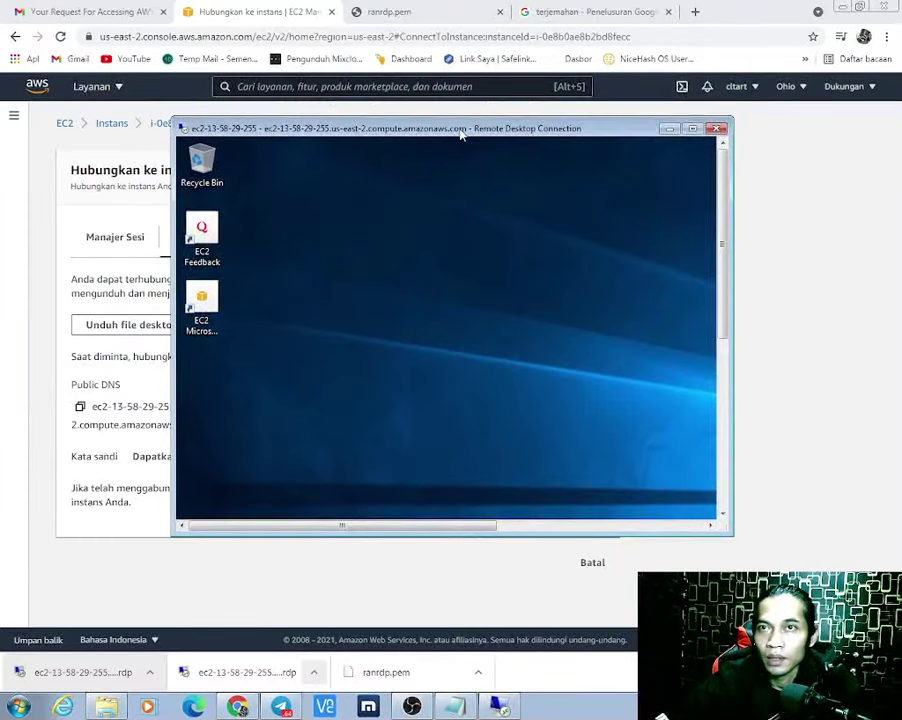
# Copy the ChromeSetup installer from the local computer's Downloads folder.
pyautogui.click(114, 709)
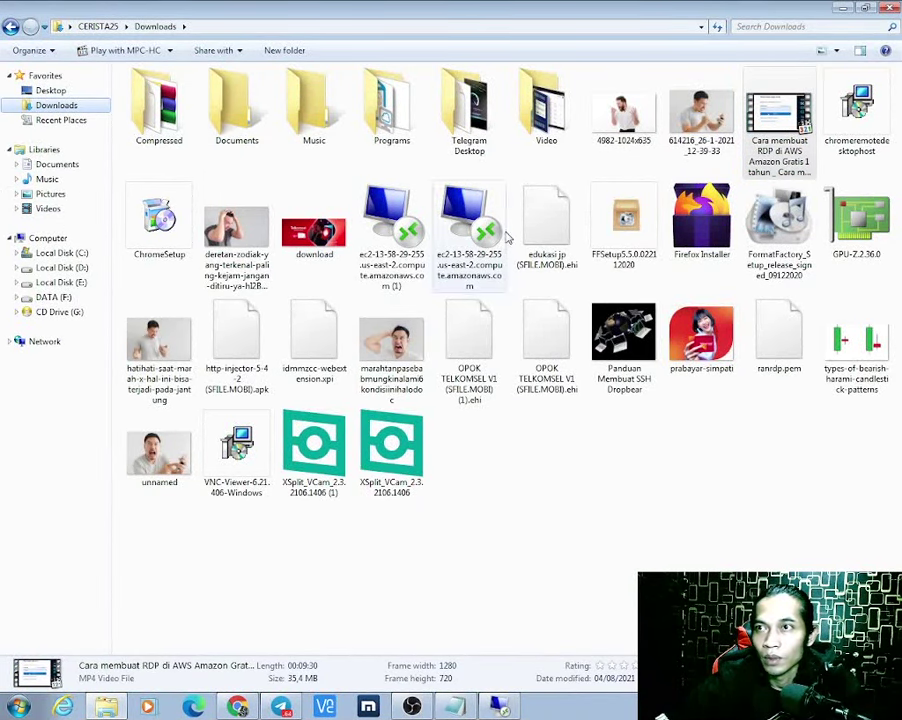
pyautogui.click(168, 228)
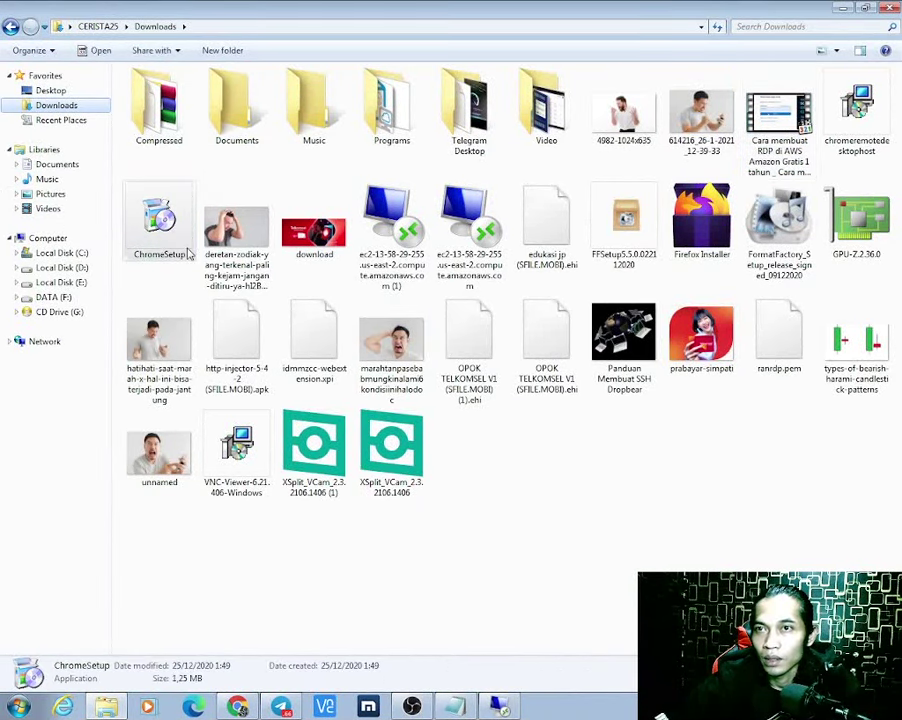
pyautogui.rightClick(166, 225)
pyautogui.press('Escape')
pyautogui.rightClick(166, 222)
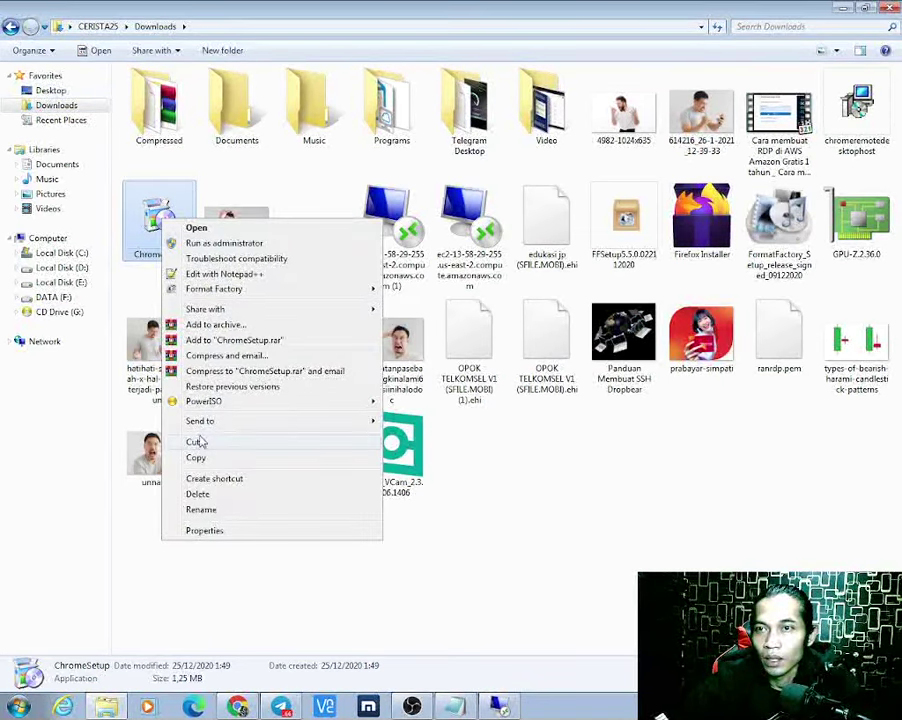
pyautogui.click(196, 457)
# Paste the Chrome installer onto the remote computer's desktop and run it there with the remote session in full screen.
pyautogui.click(500, 707)
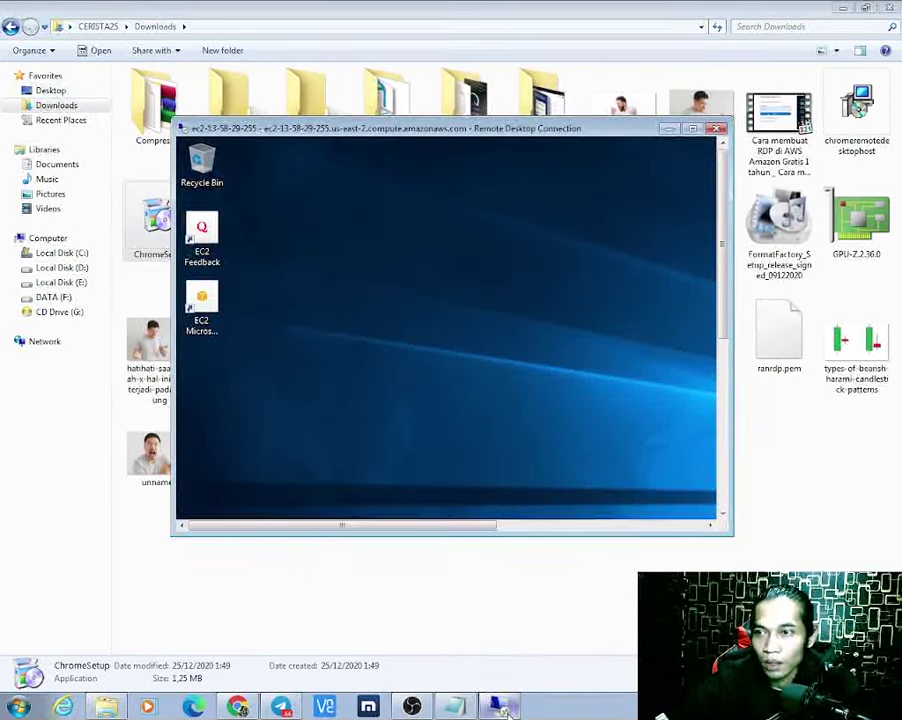
pyautogui.rightClick(335, 340)
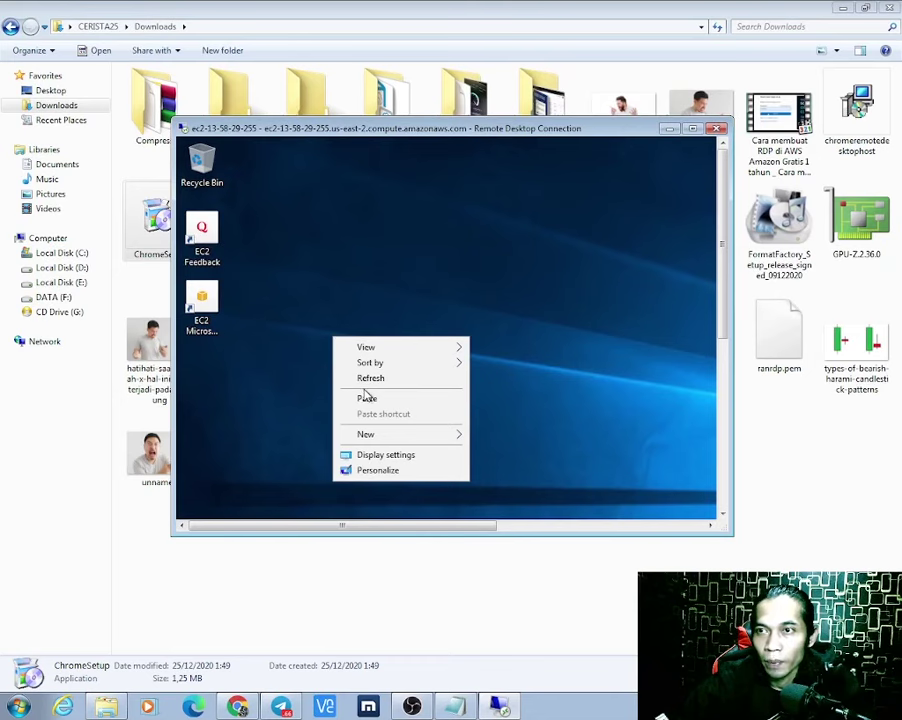
pyautogui.click(366, 398)
pyautogui.click(691, 128)
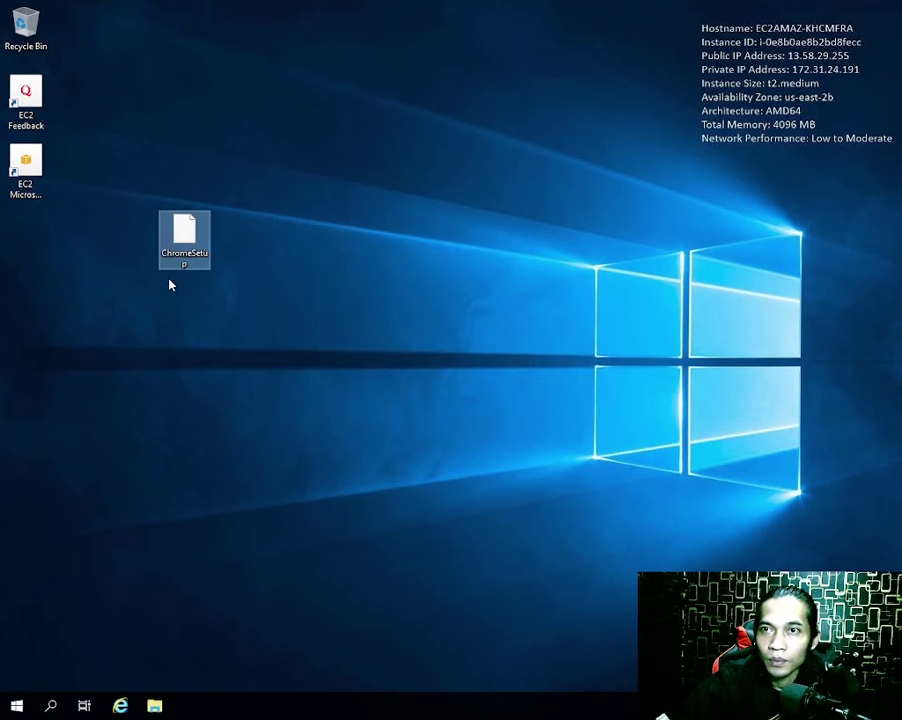
pyautogui.doubleClick(176, 237)
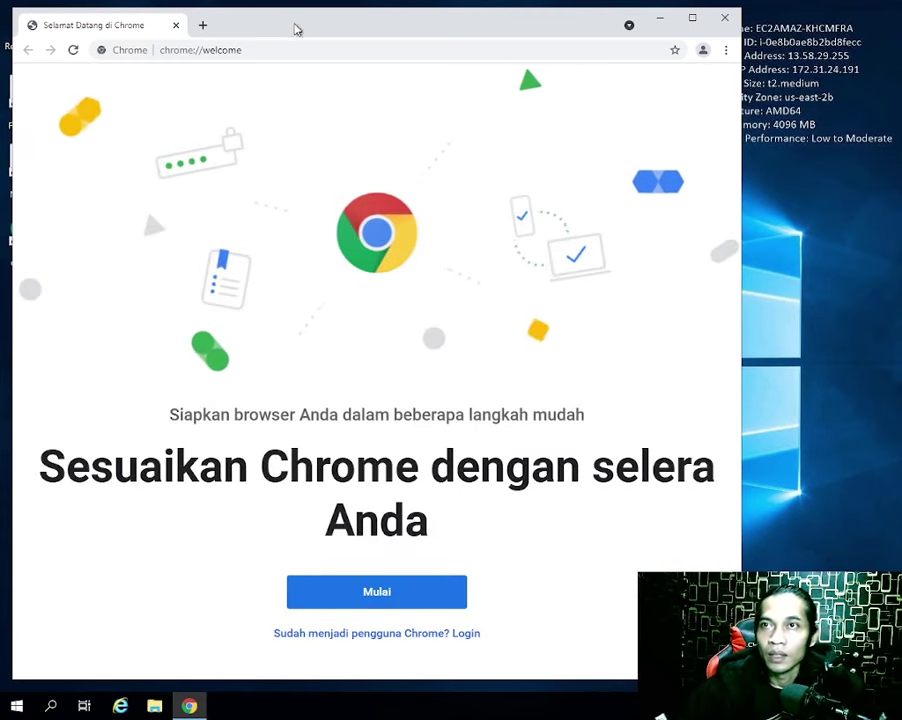
# Search for "tesped" in the remote computer's Chrome and open the speedtest.net site.
pyautogui.click(302, 53)
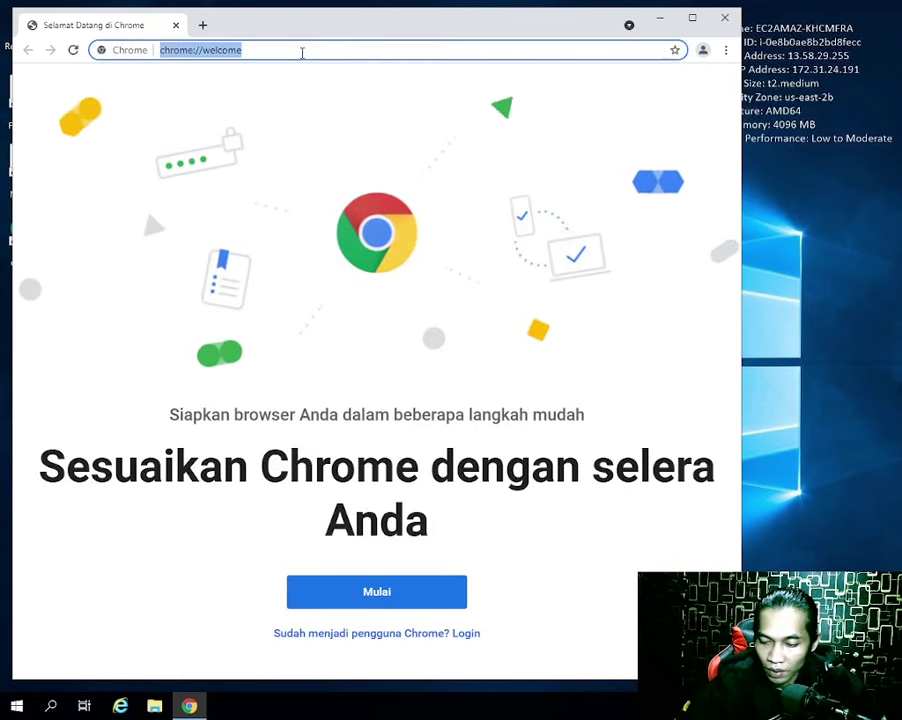
pyautogui.write('tesped')
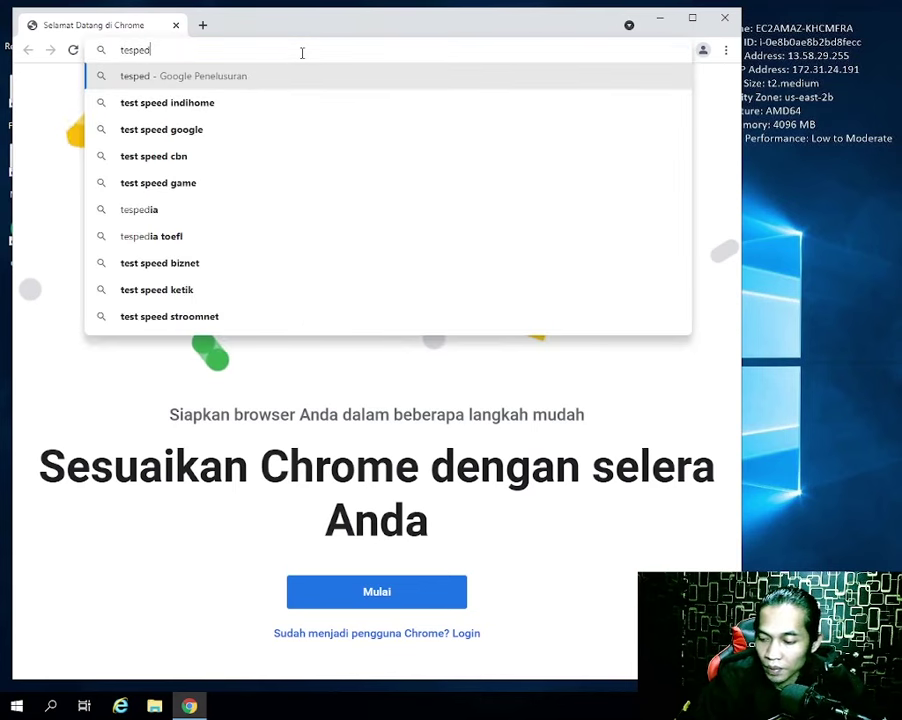
pyautogui.press('Return')
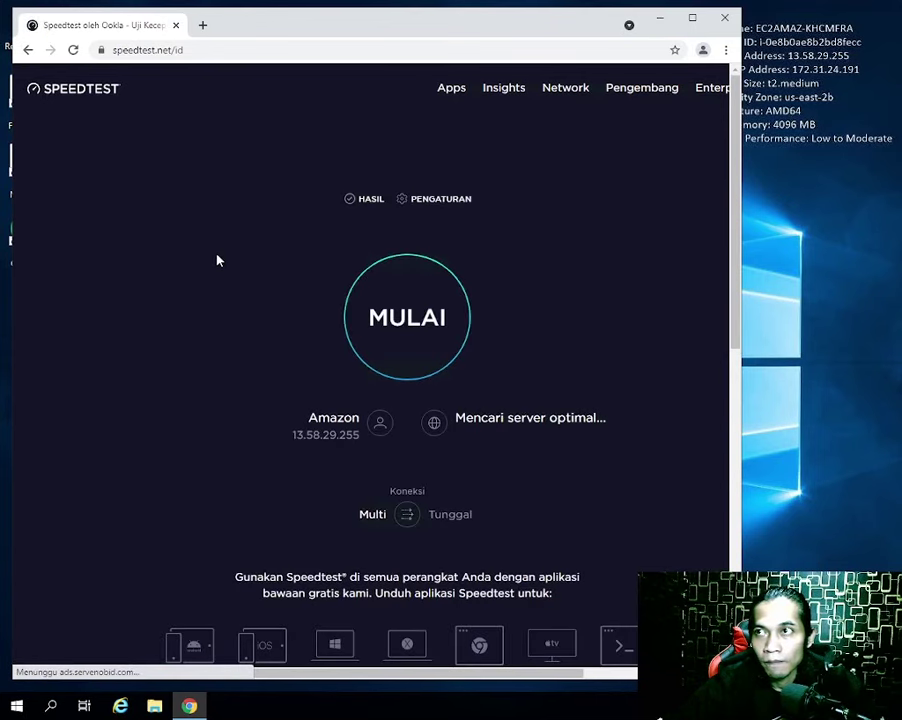
# Run the connection speed test, dismiss the Speedtest for Windows offer and maximize the browser window.
pyautogui.click(314, 340)
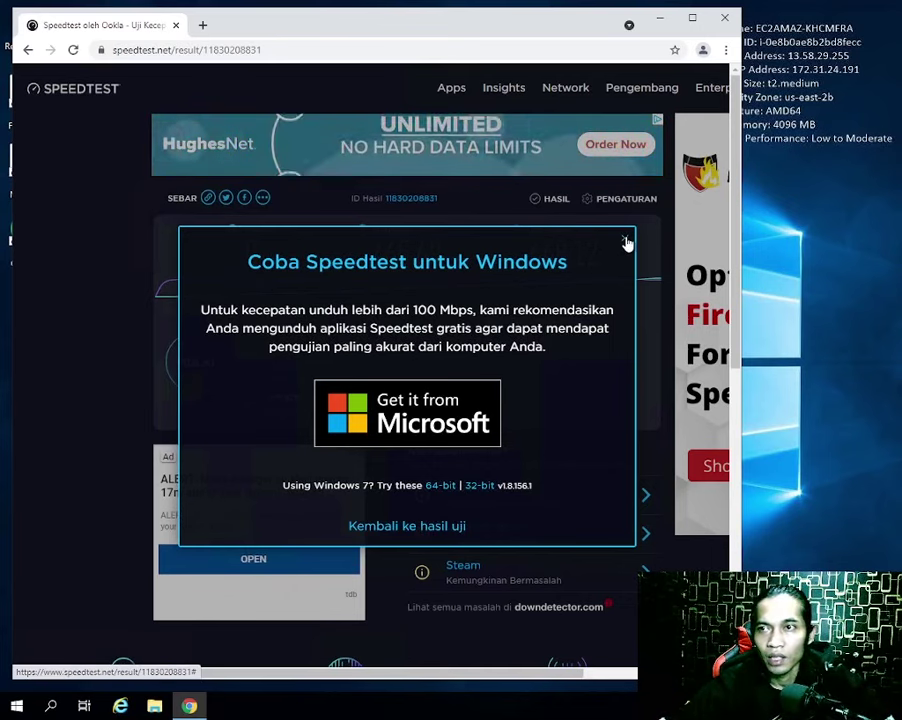
pyautogui.click(625, 241)
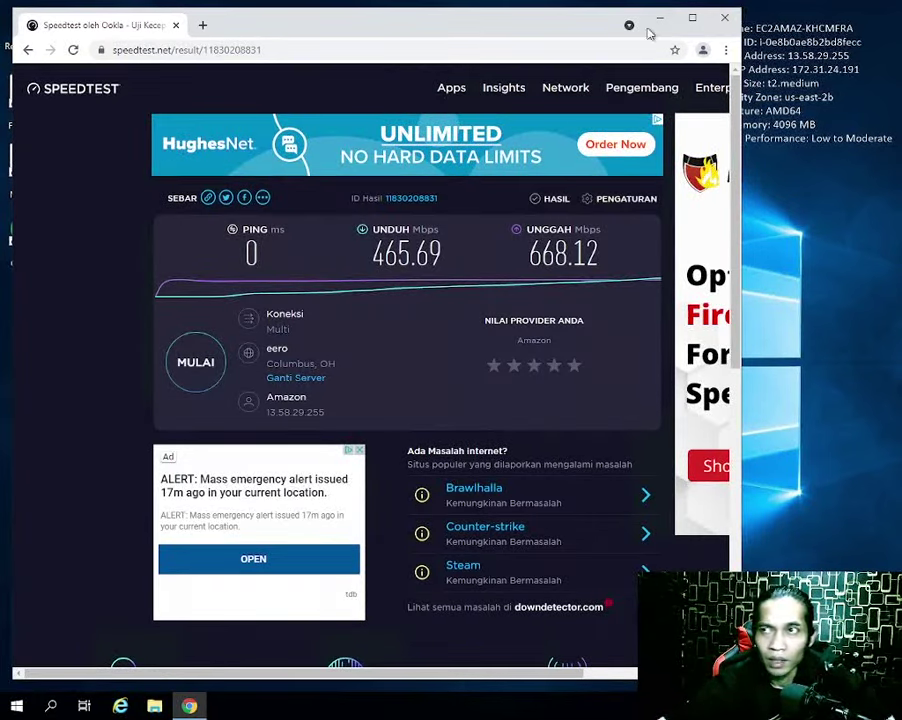
pyautogui.click(692, 17)
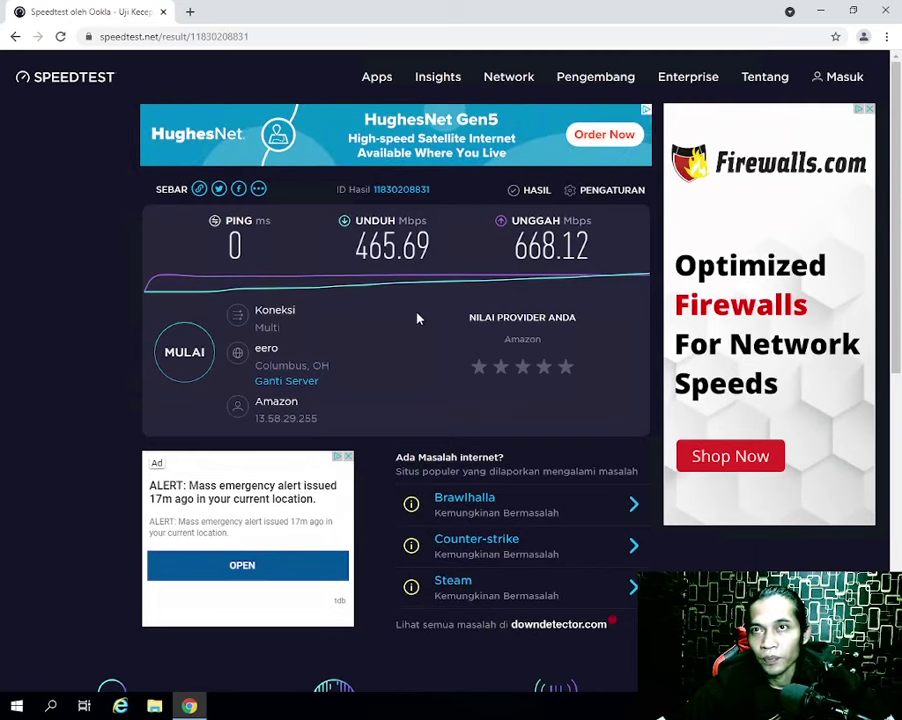
# Reduce the remote session to a window and review the instance's Session Manager and RDP client connection options in the local browser.
pyautogui.click(483, 4)
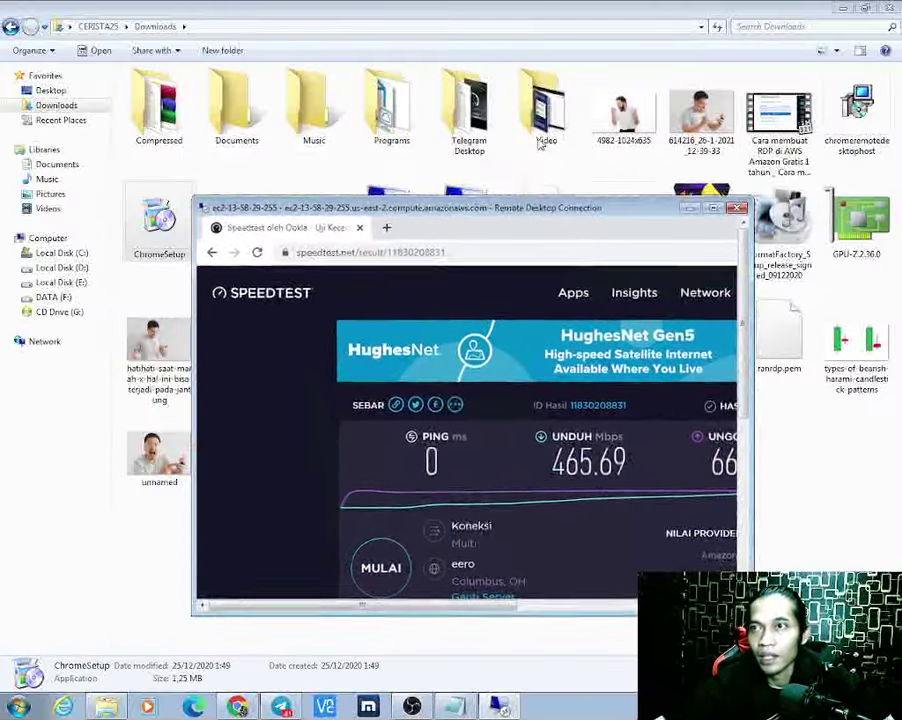
pyautogui.click(237, 707)
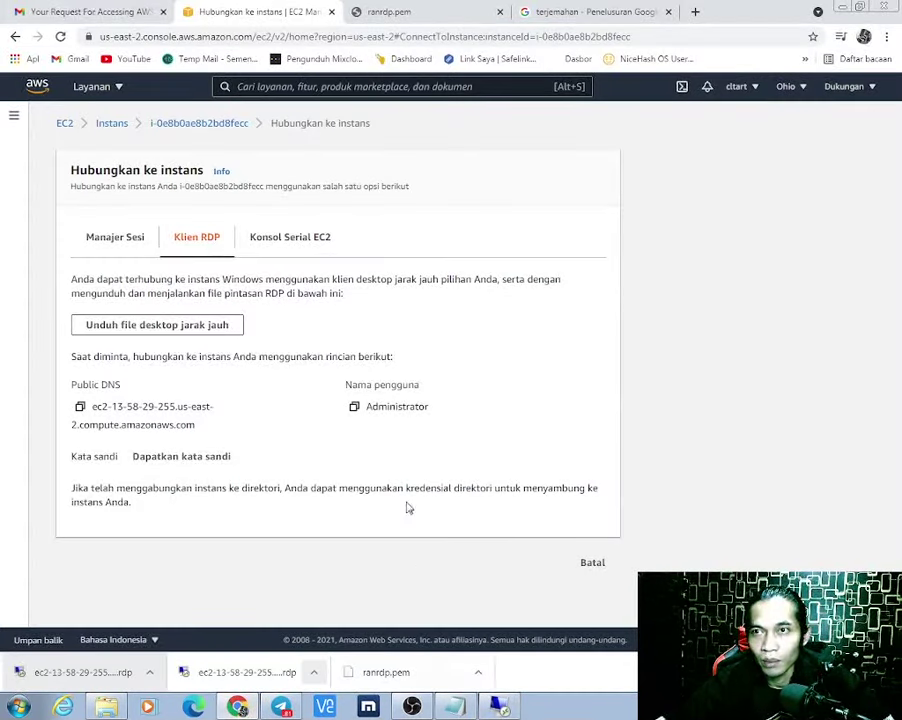
pyautogui.click(62, 12)
pyautogui.click(158, 12)
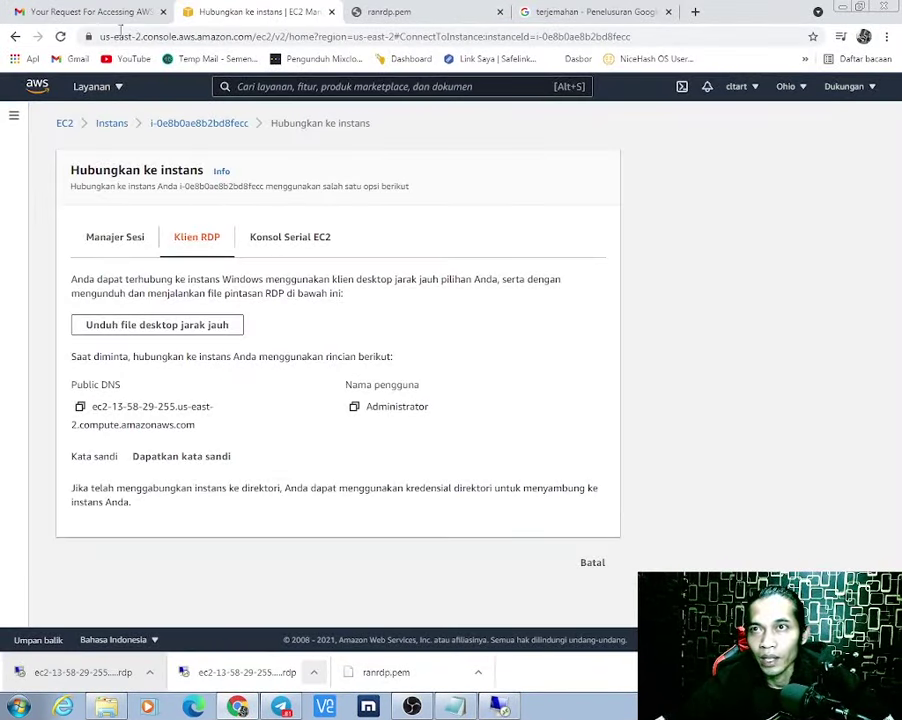
pyautogui.click(110, 246)
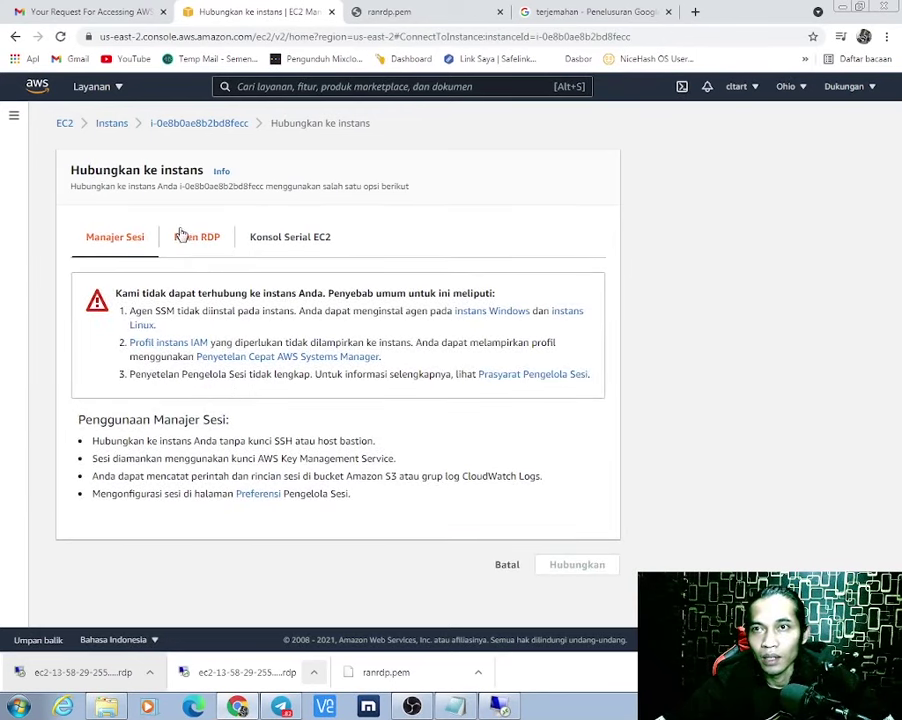
pyautogui.click(188, 250)
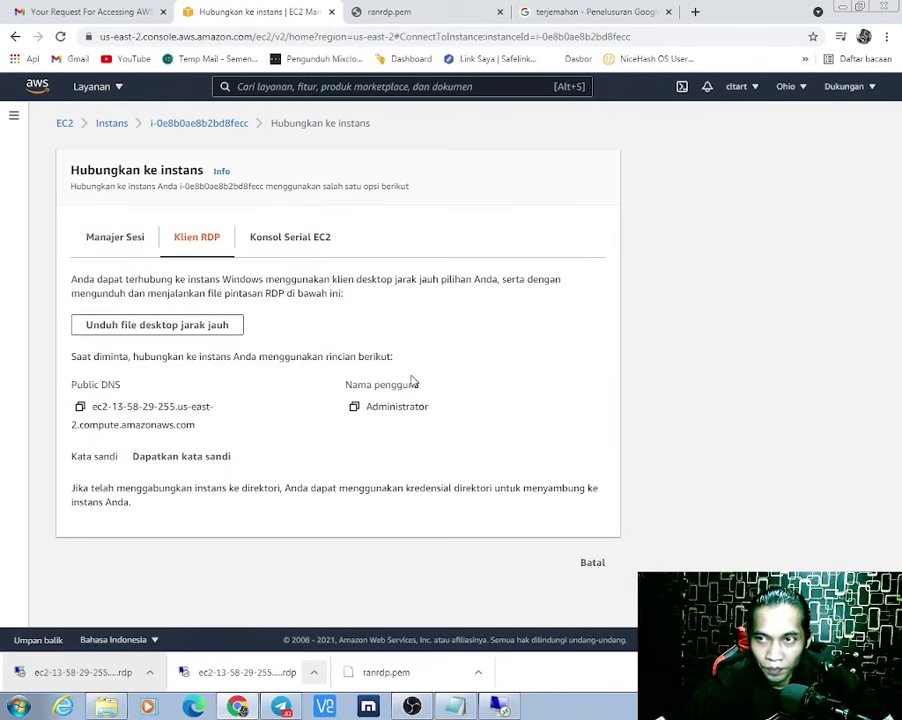